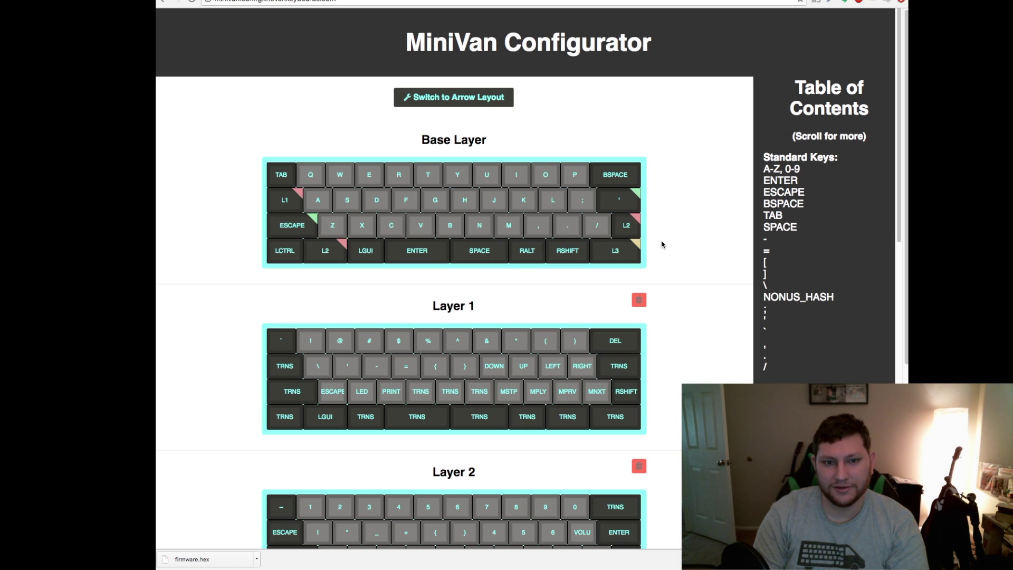
# - Try the arrow-key keymap layout, then revert to the standard layout
pyautogui.scroll(-5, 673, 182)
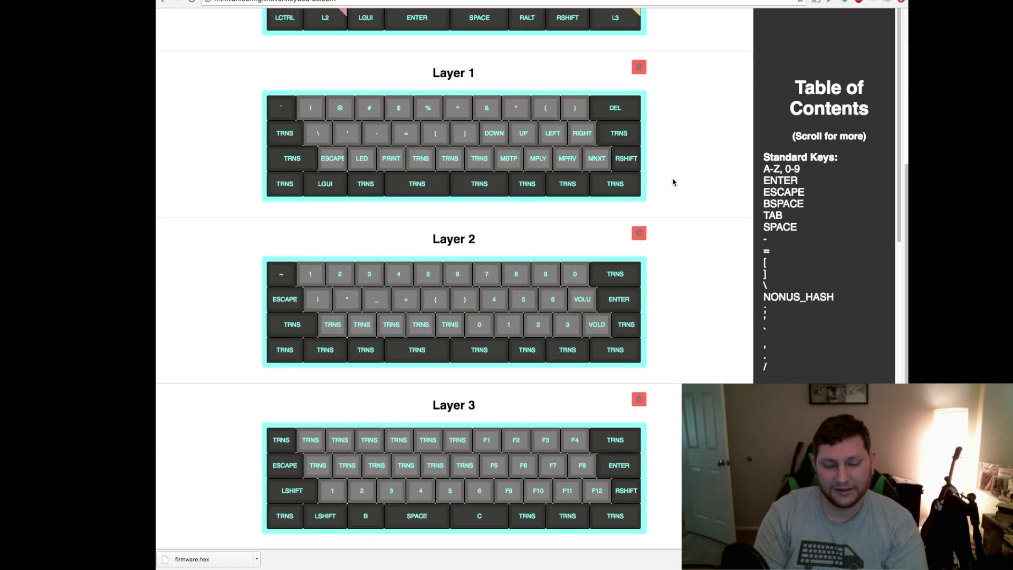
pyautogui.scroll(5, 674, 210)
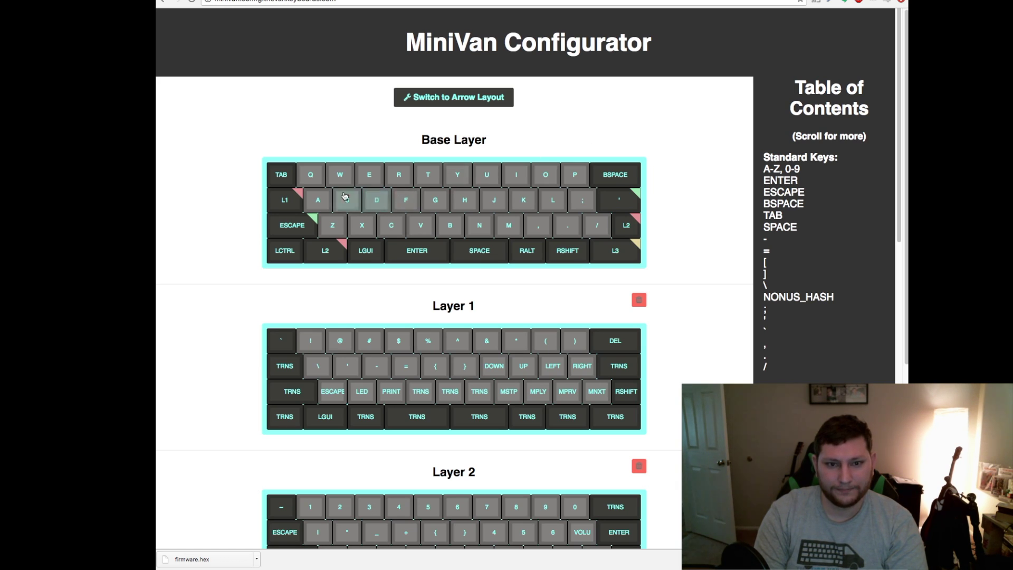
pyautogui.scroll(-2, 293, 179)
pyautogui.scroll(-4, 287, 194)
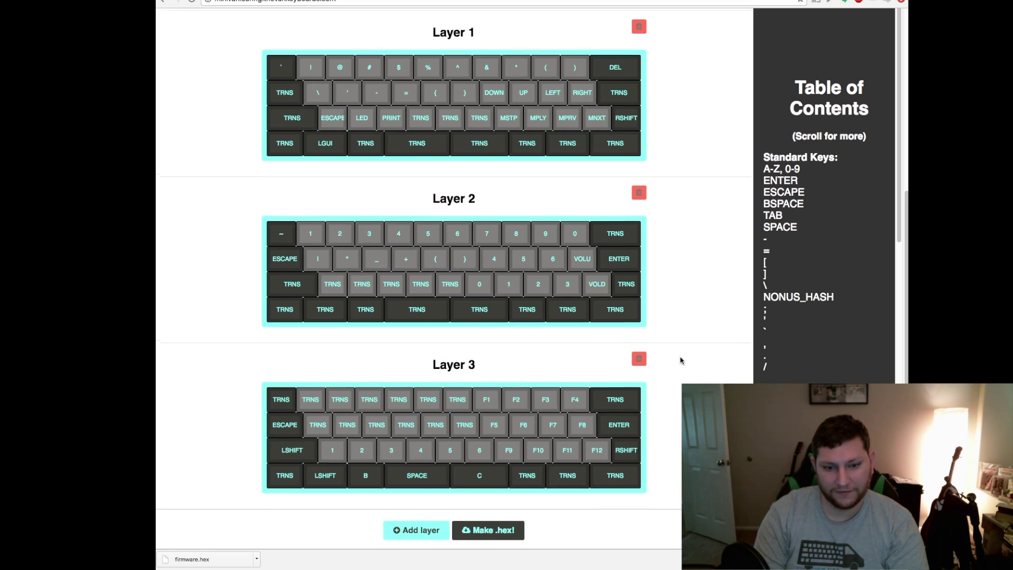
pyautogui.scroll(5, 682, 357)
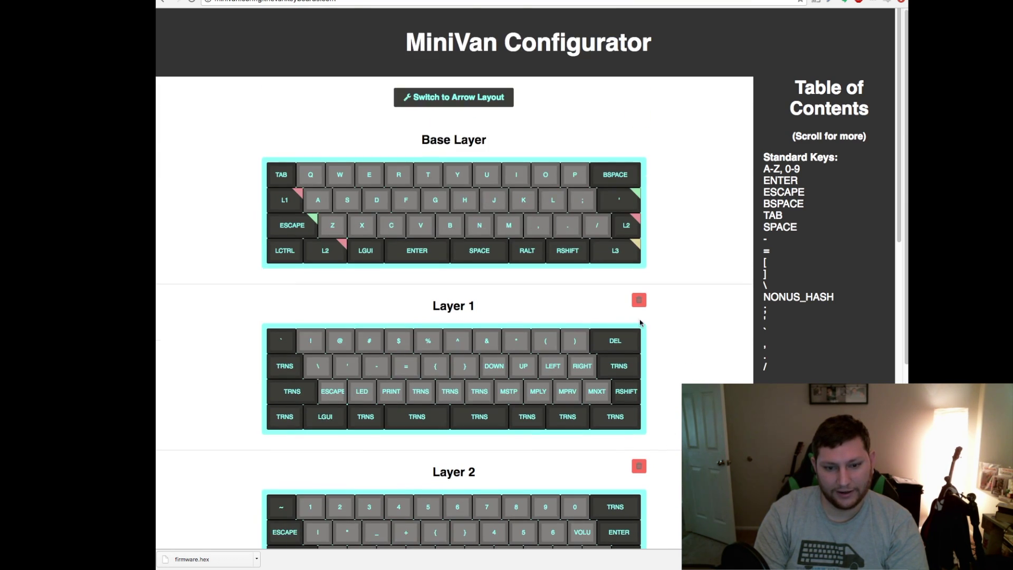
pyautogui.click(472, 100)
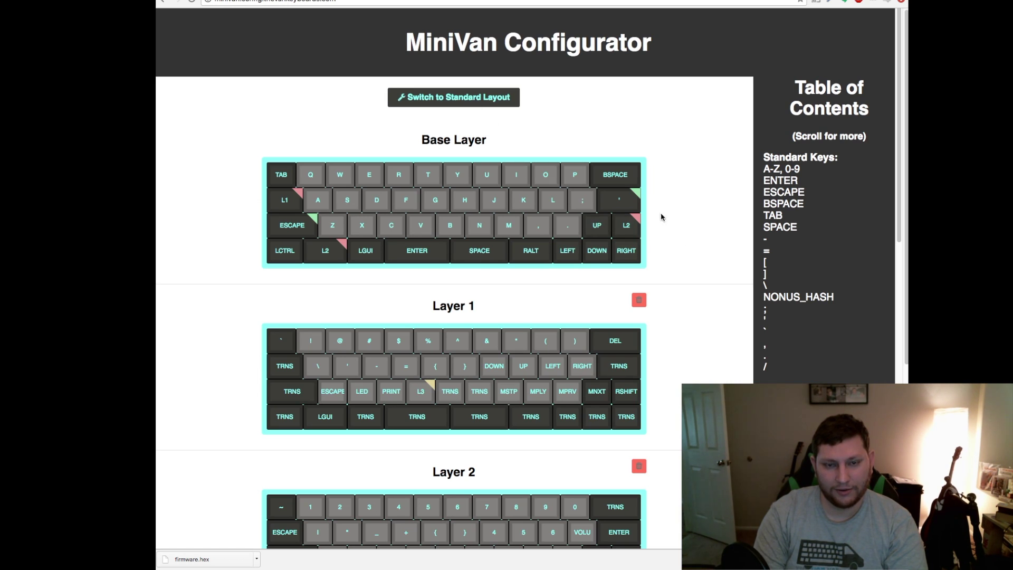
pyautogui.click(454, 100)
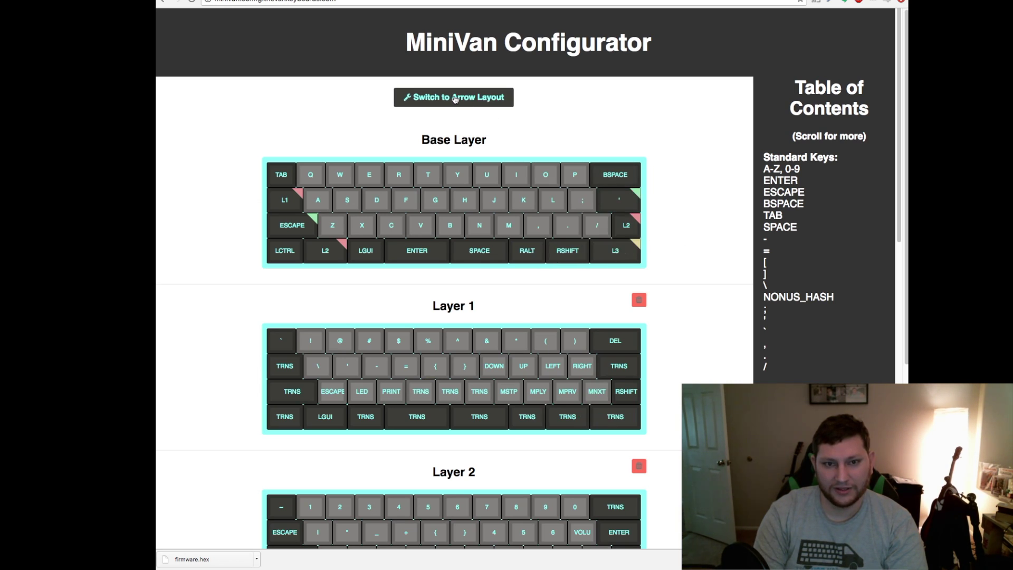
pyautogui.scroll(-3, 690, 182)
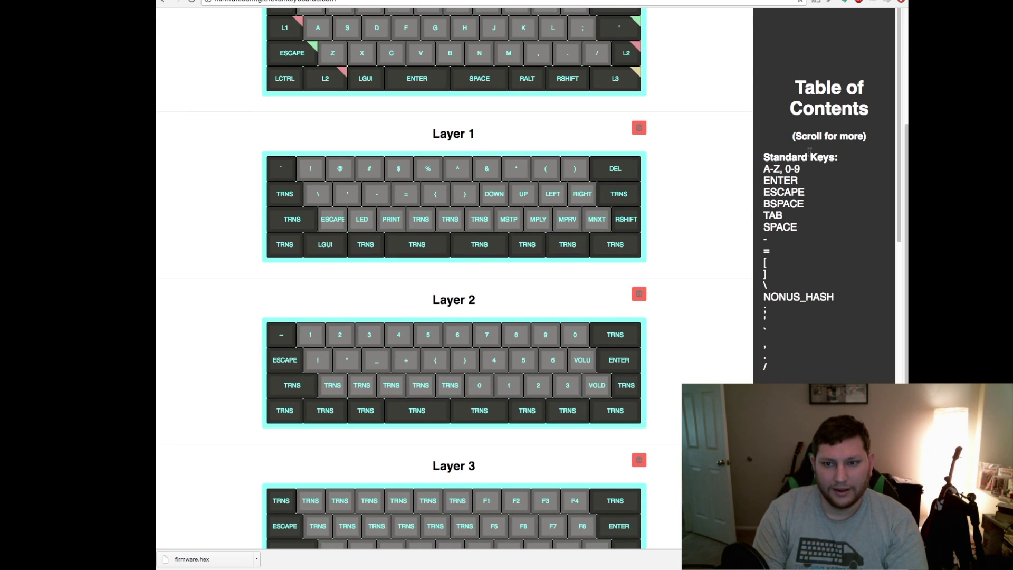
pyautogui.scroll(-2, 811, 154)
pyautogui.scroll(-10, 811, 154)
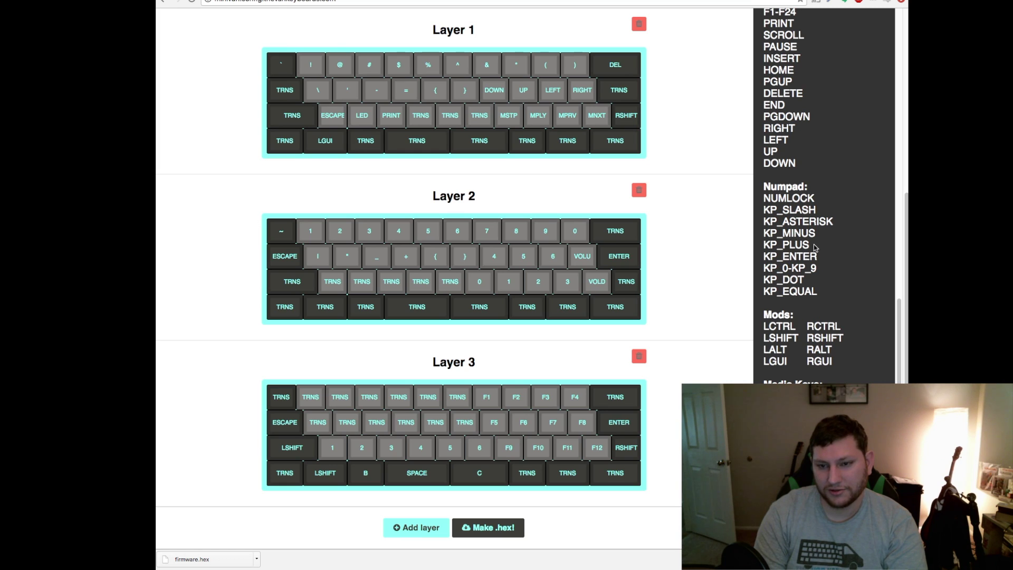
pyautogui.scroll(15, 813, 245)
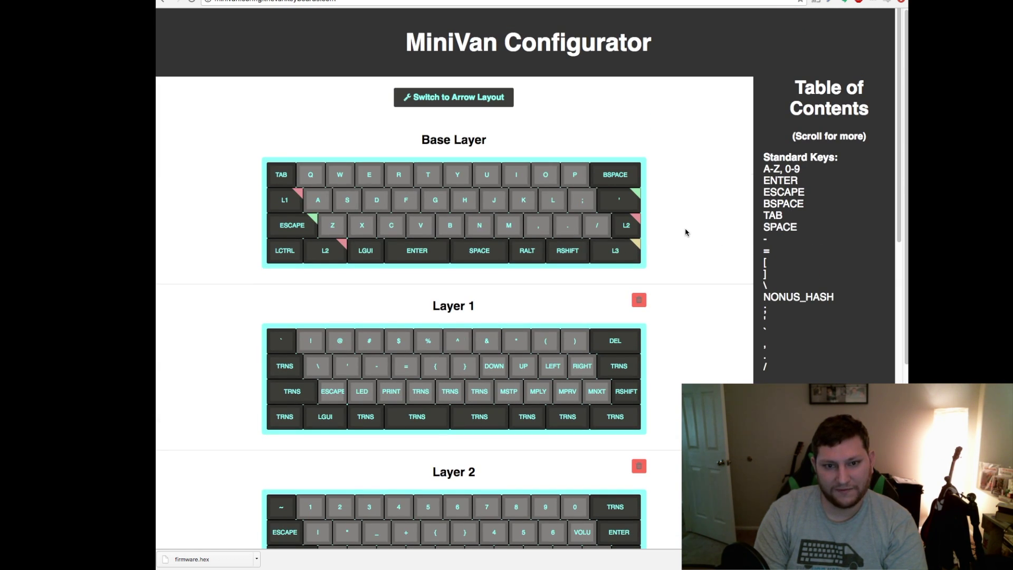
# - Bring up the base-layer G key's settings and browse its character list, keeping G
pyautogui.click(435, 200)
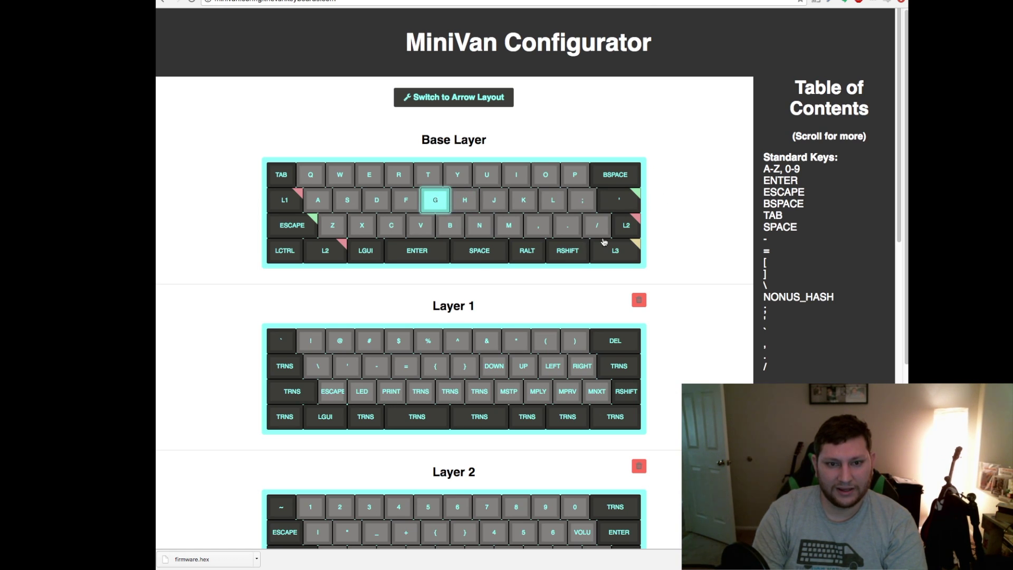
pyautogui.click(436, 202)
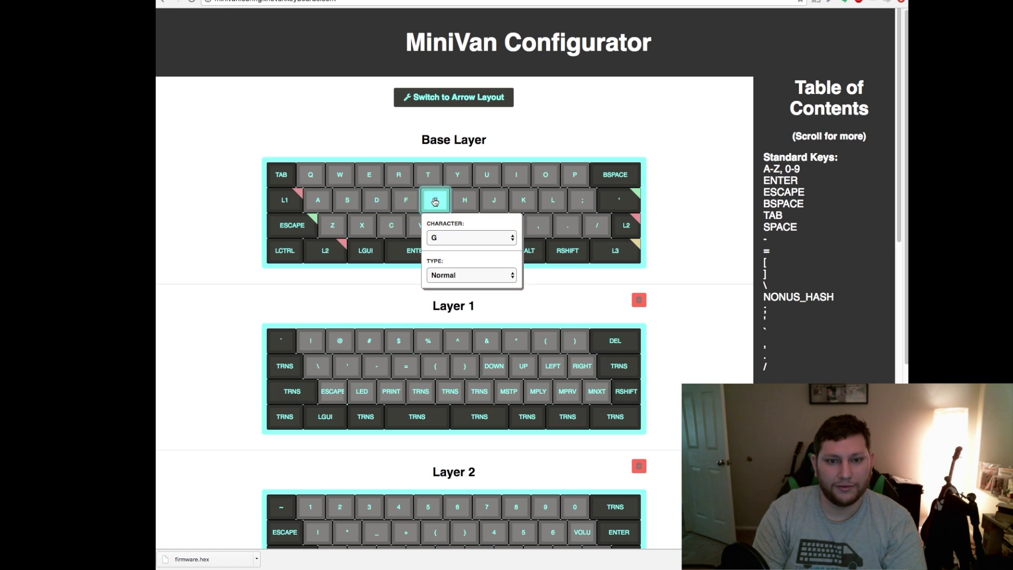
pyautogui.click(480, 237)
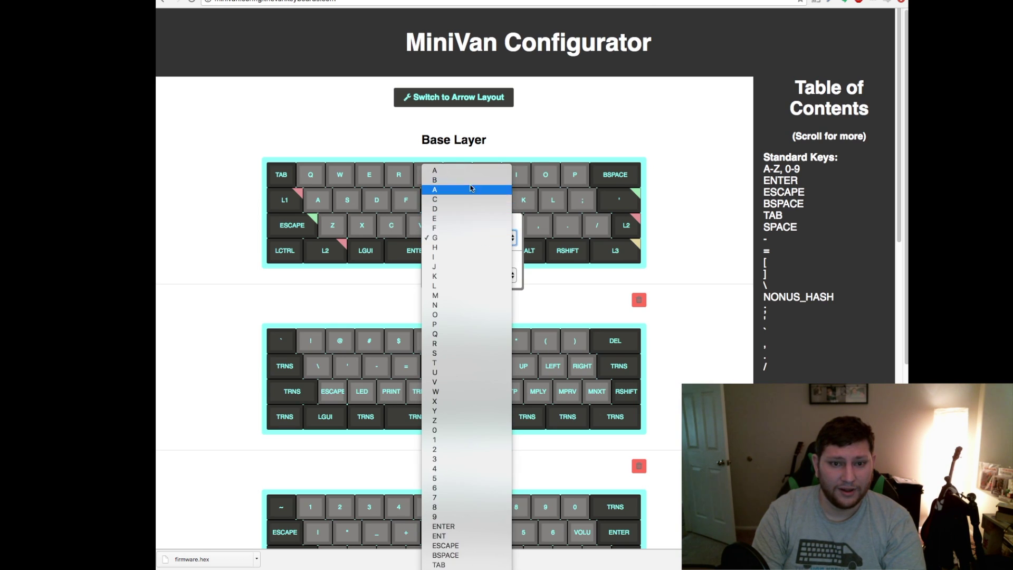
pyautogui.scroll(-10, 465, 474)
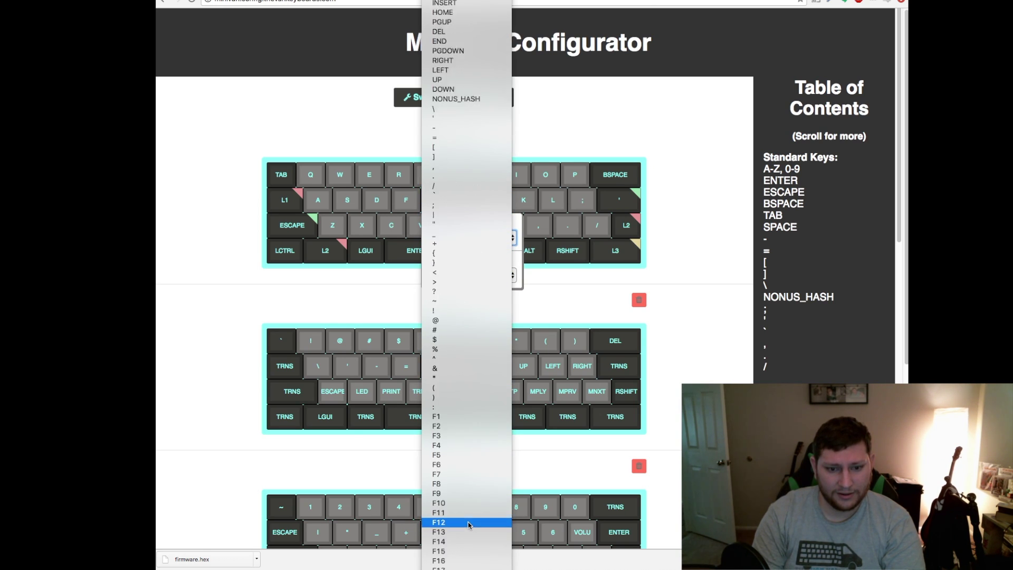
pyautogui.scroll(5, 464, 472)
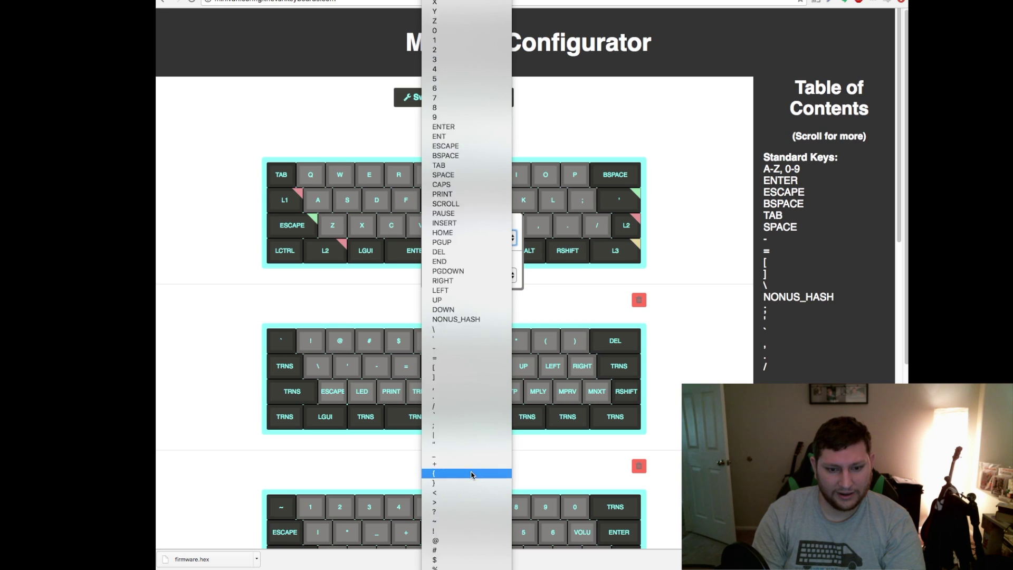
pyautogui.scroll(-5, 464, 472)
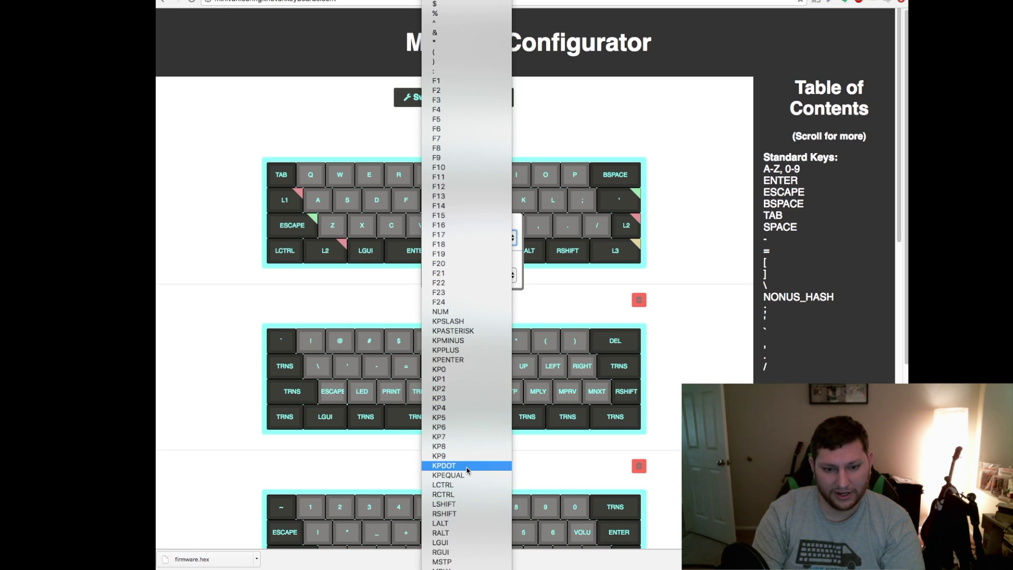
pyautogui.scroll(10, 467, 469)
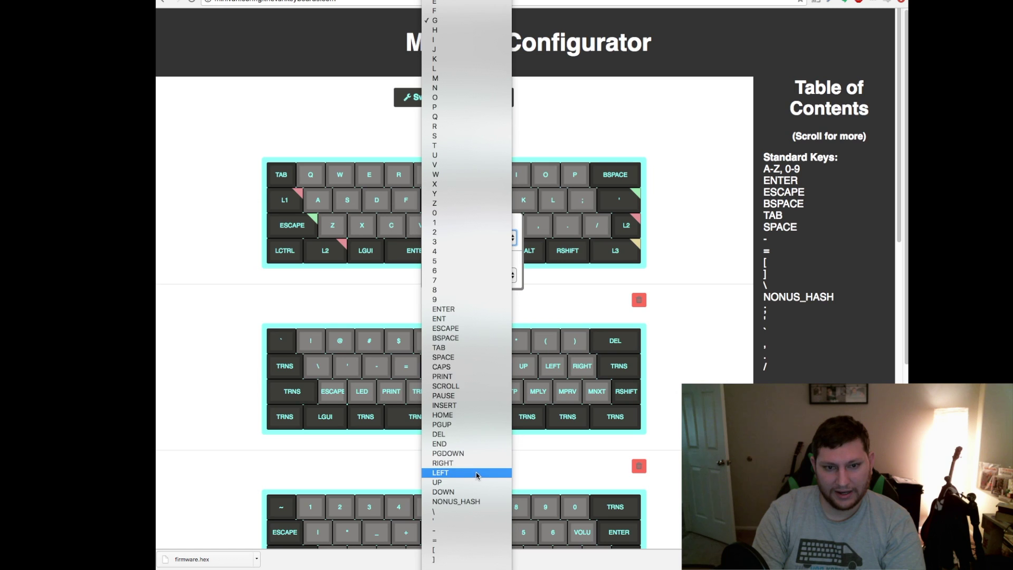
pyautogui.click(575, 304)
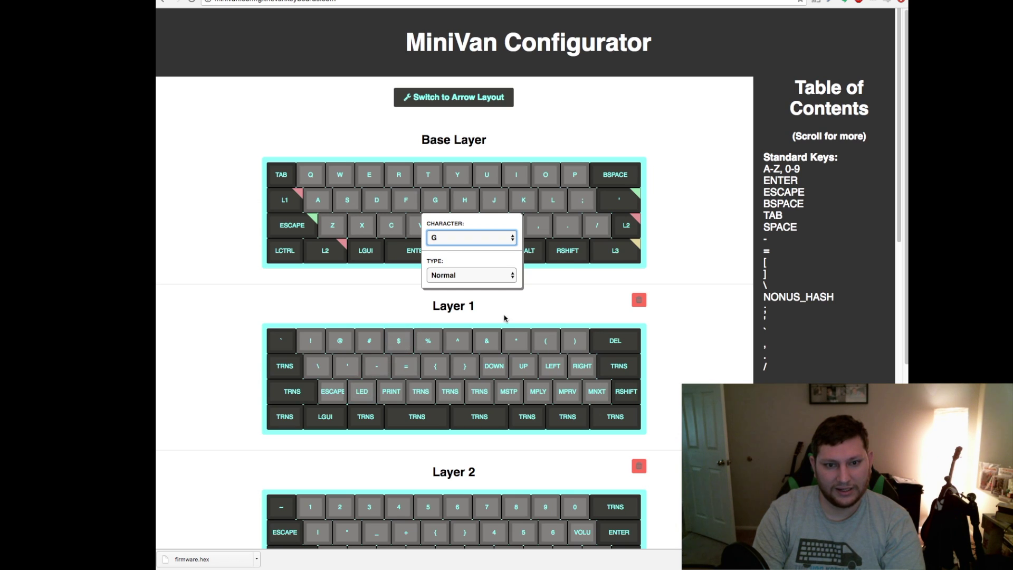
# - Cycle the G key's type through Toggle and Momentary, ending on Tap Key with no layer chosen
pyautogui.click(486, 272)
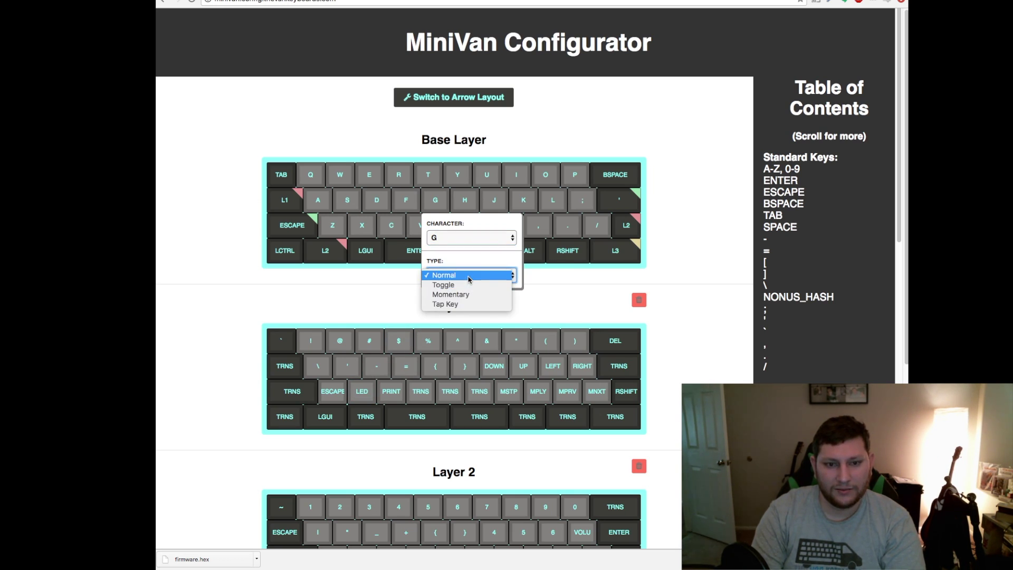
pyautogui.click(456, 288)
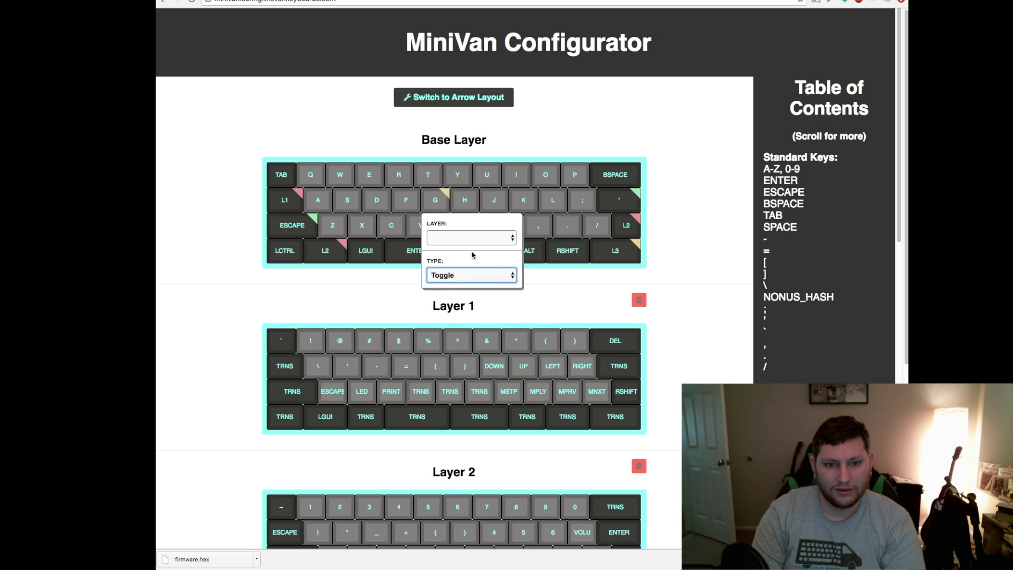
pyautogui.click(473, 237)
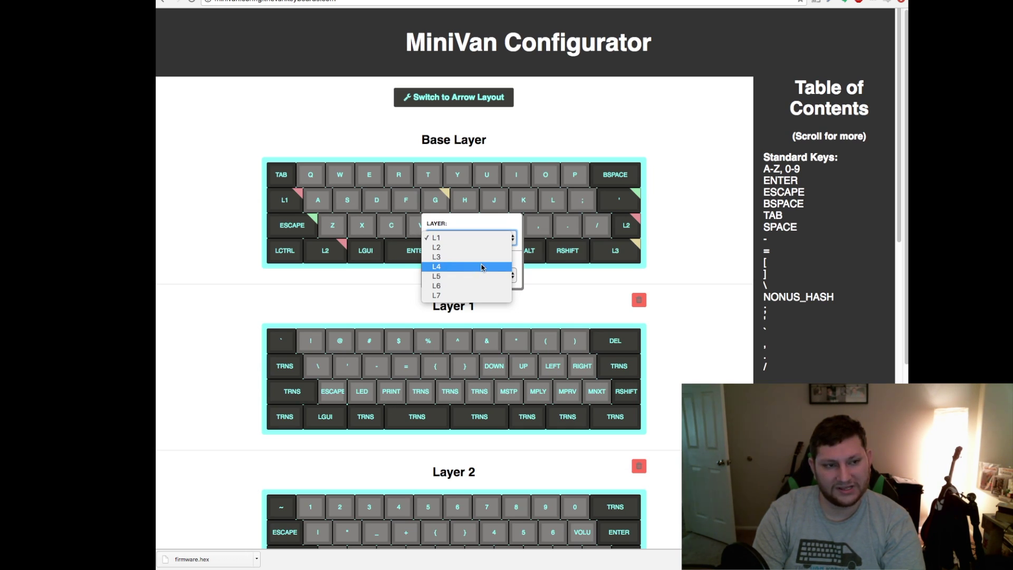
pyautogui.click(505, 227)
pyautogui.click(472, 275)
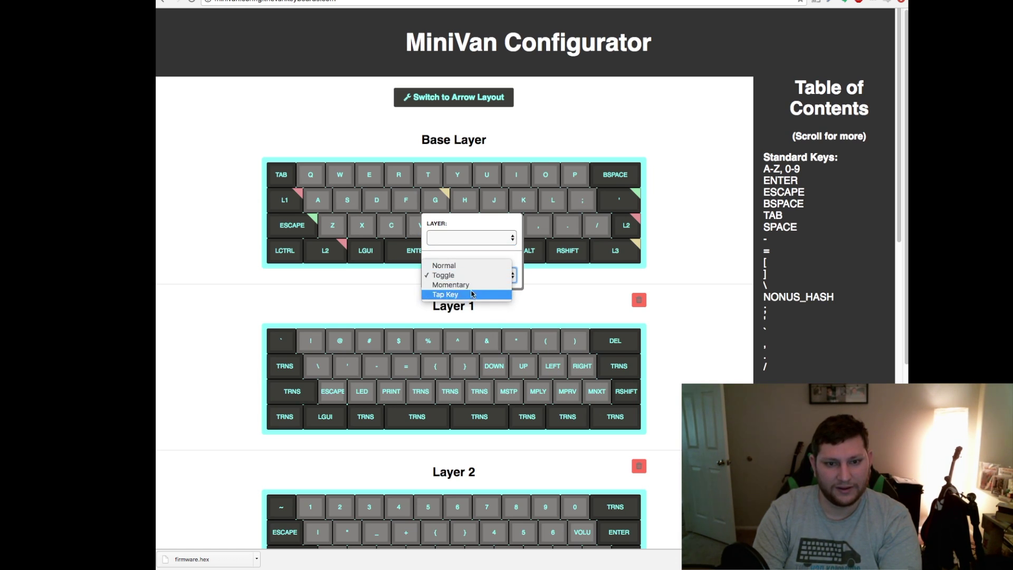
pyautogui.click(471, 288)
pyautogui.click(471, 238)
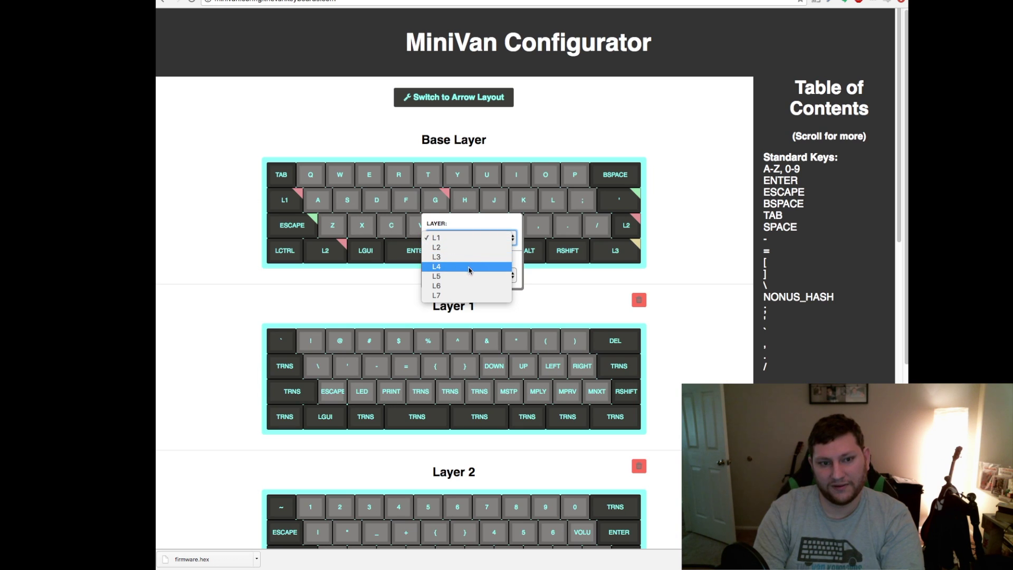
pyautogui.click(482, 232)
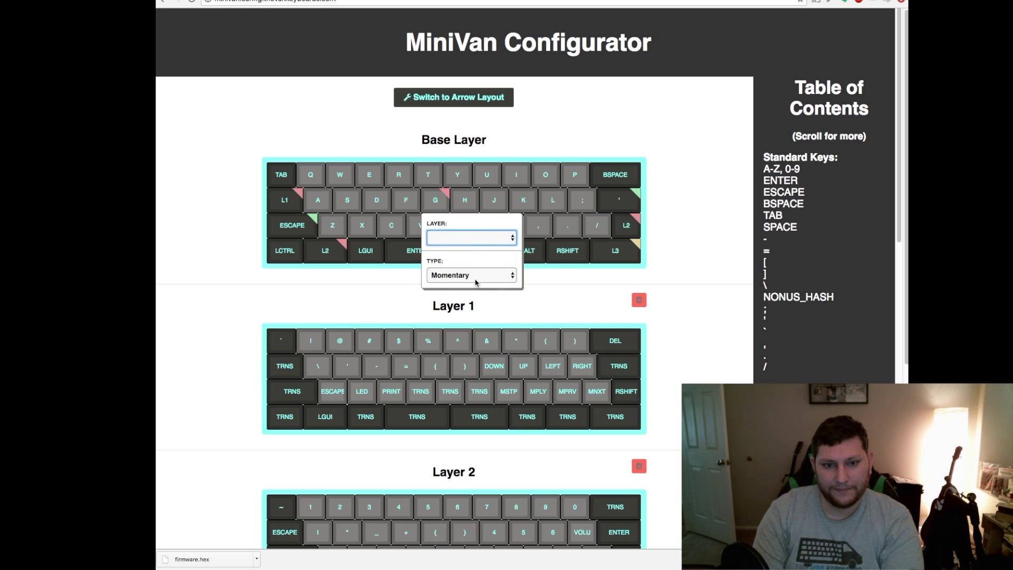
pyautogui.click(476, 282)
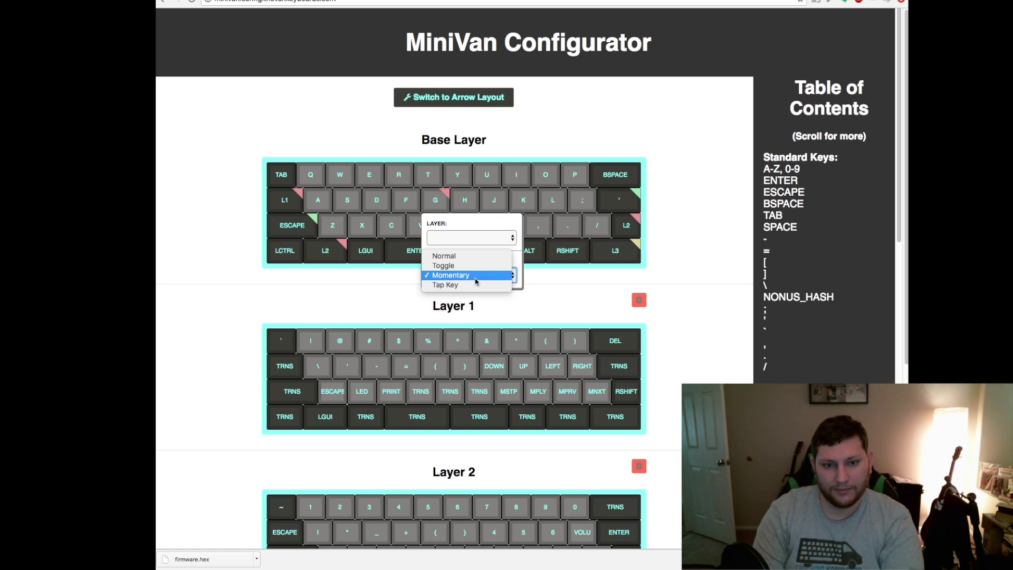
pyautogui.click(464, 286)
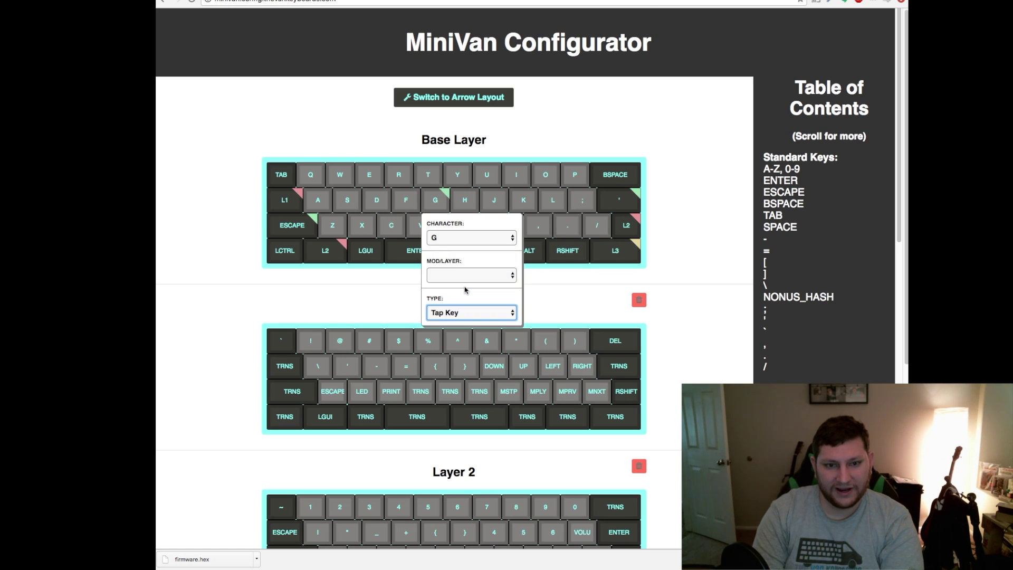
# - Keep G as the tap key's character, assign layer L1 as its mod/layer, and close the popup
pyautogui.click(457, 241)
pyautogui.scroll(-10, 463, 321)
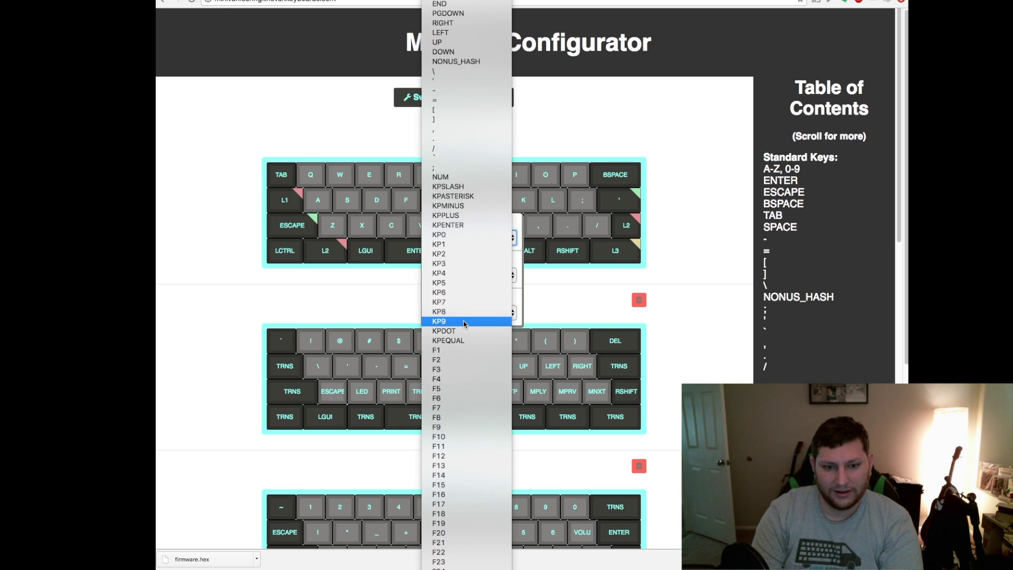
pyautogui.scroll(10, 462, 328)
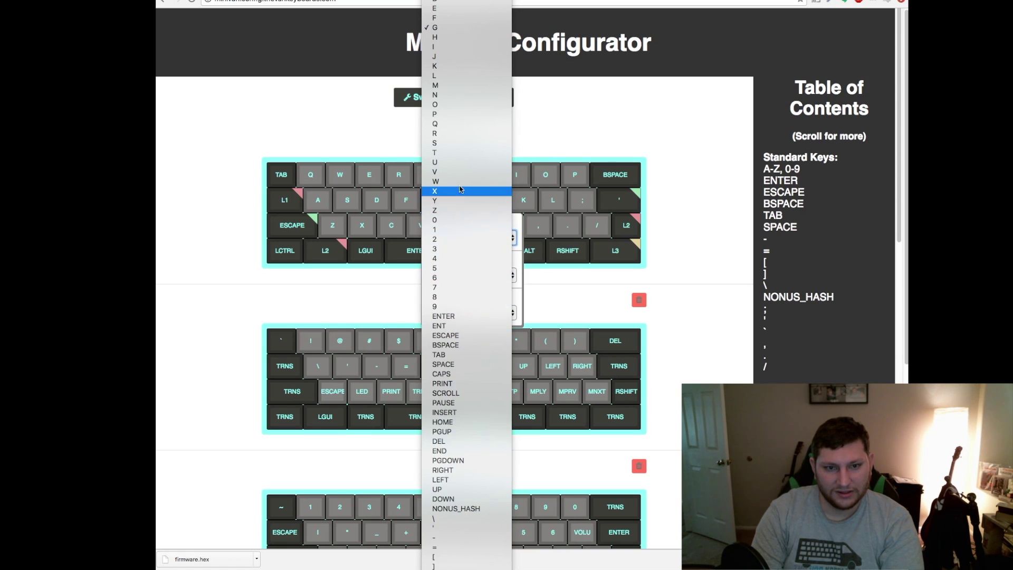
pyautogui.click(466, 26)
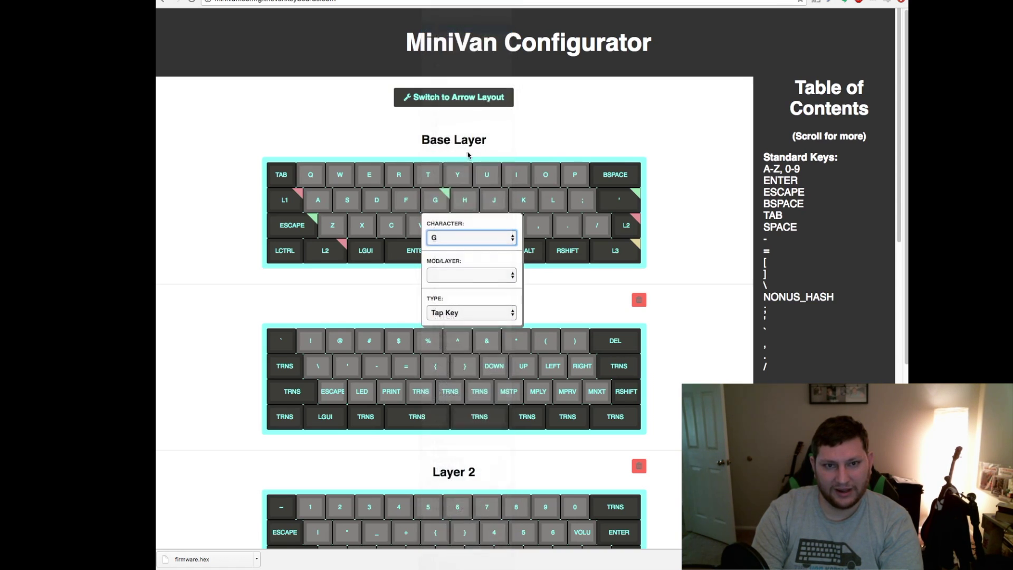
pyautogui.click(465, 275)
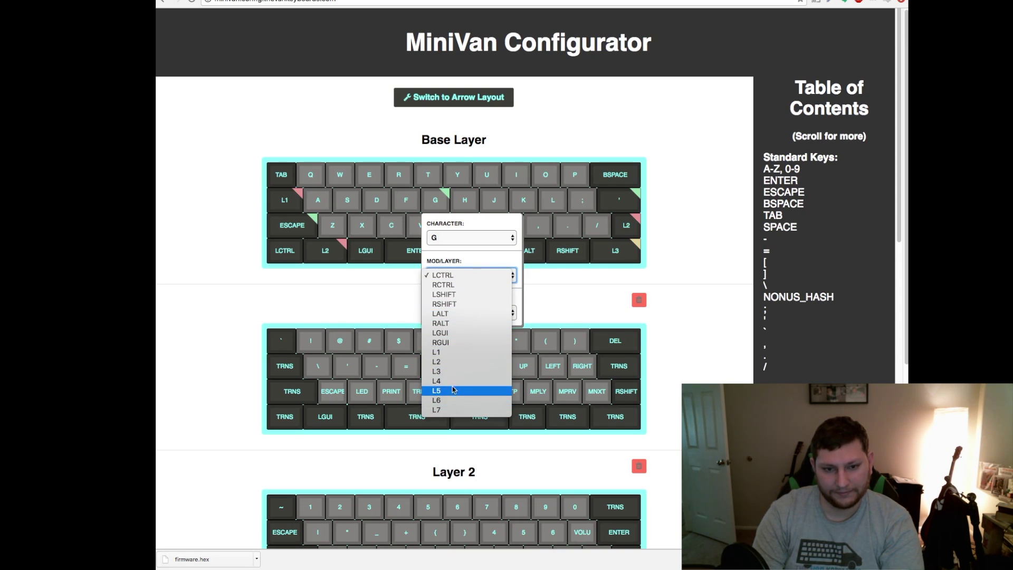
pyautogui.click(453, 353)
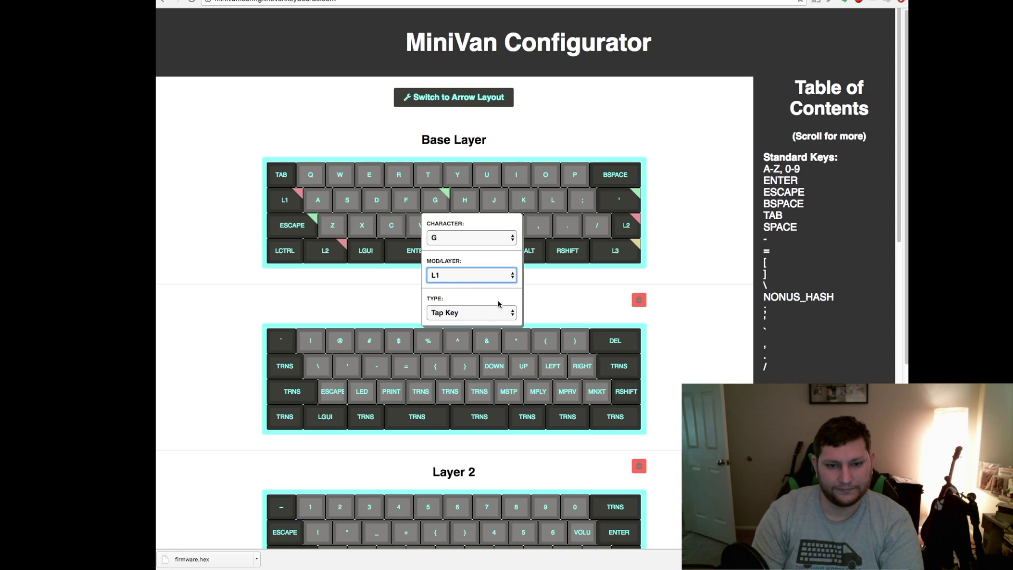
pyautogui.click(548, 296)
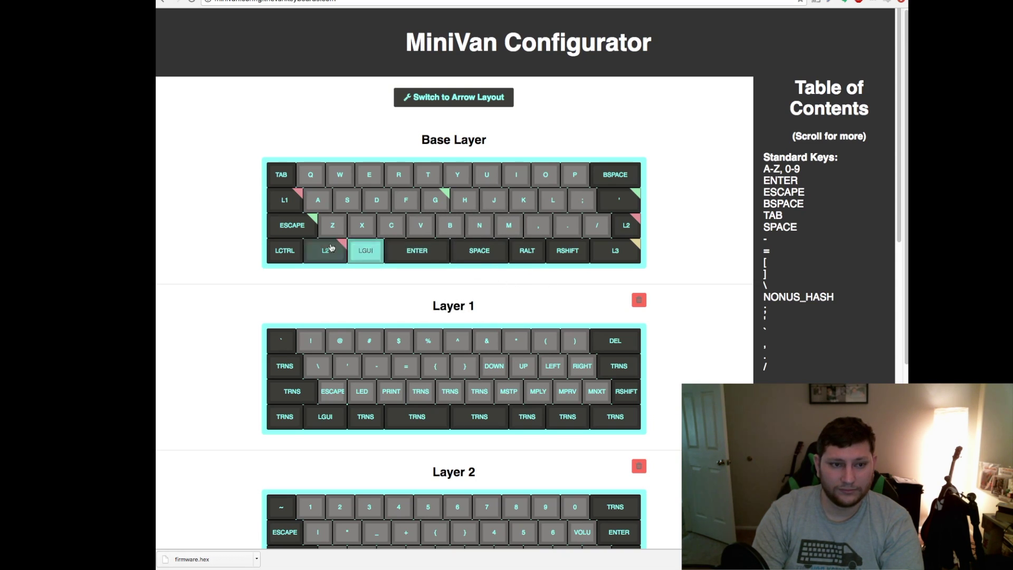
# - Inspect the base-layer TAB key's character choices and close it unchanged
pyautogui.click(285, 176)
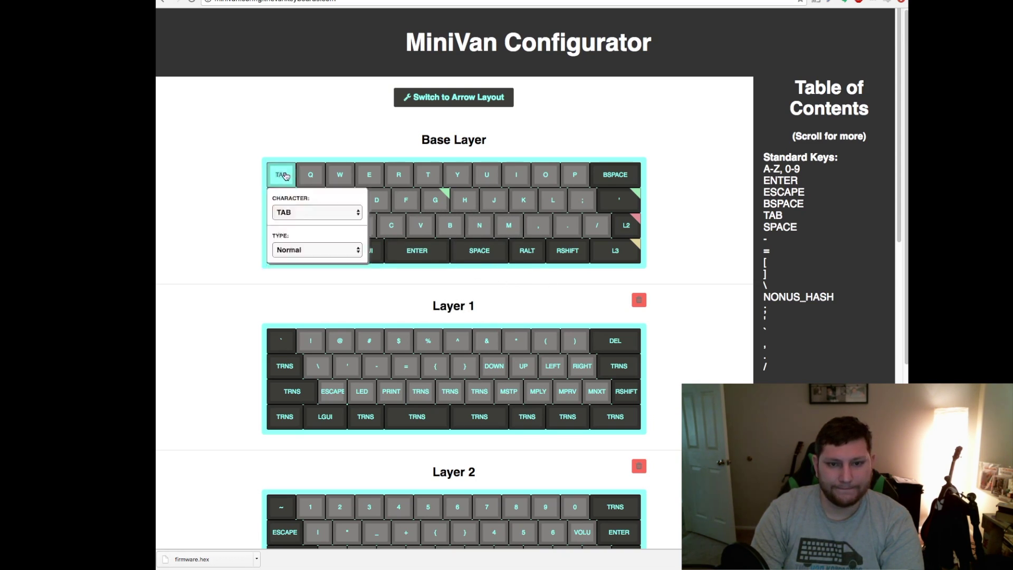
pyautogui.click(303, 212)
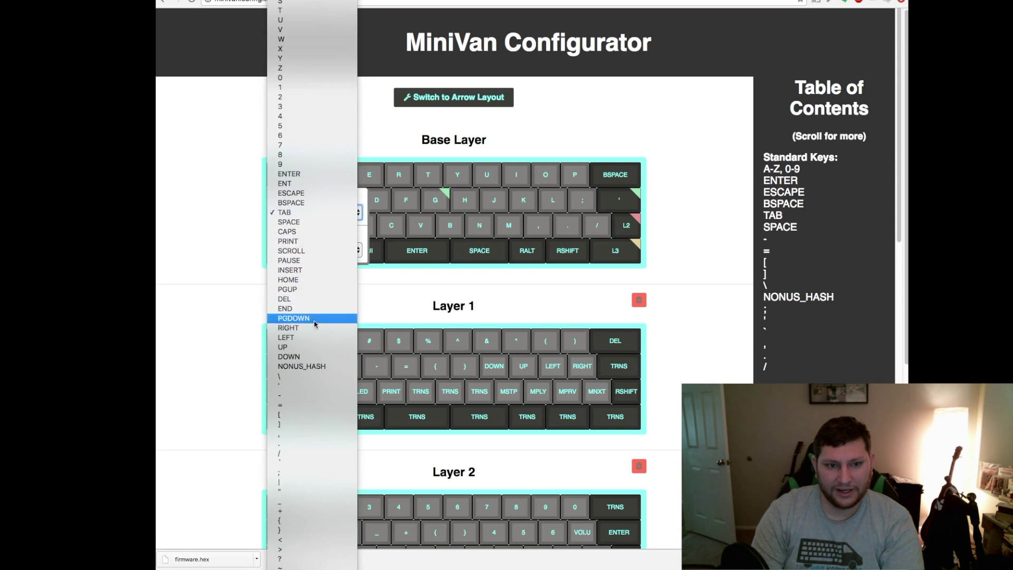
pyautogui.scroll(-3, 308, 332)
pyautogui.press('Escape')
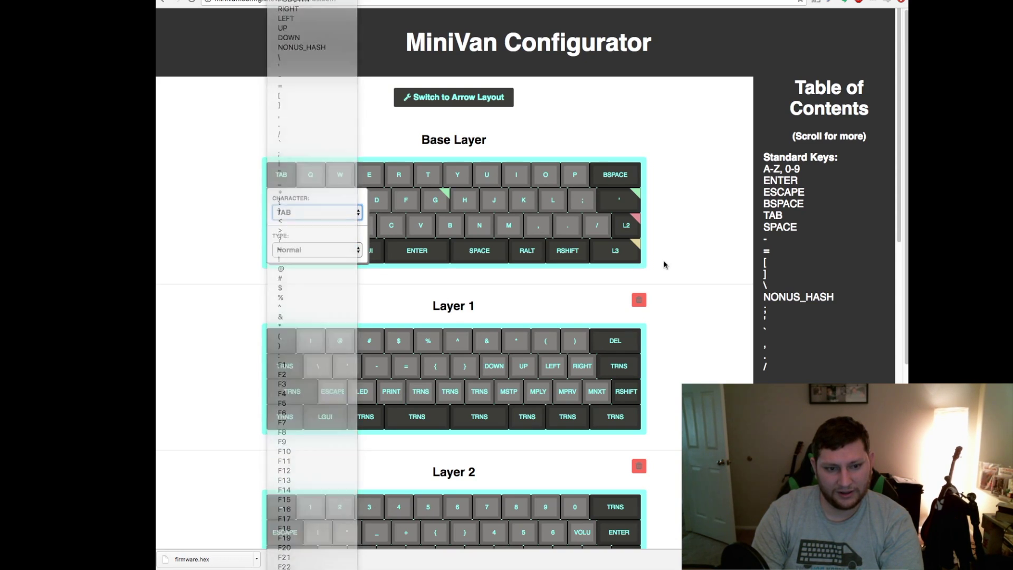
pyautogui.click(334, 306)
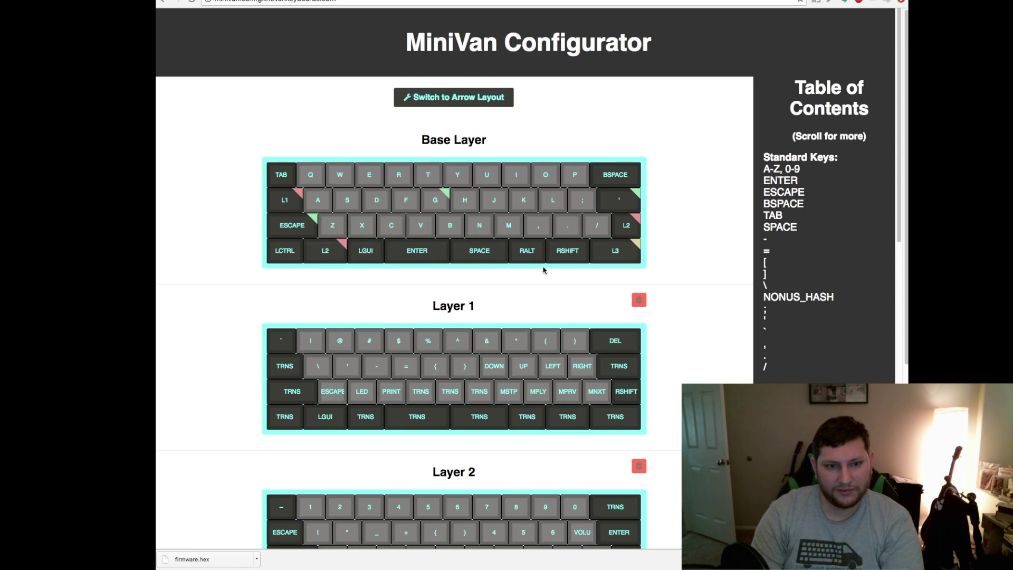
# - Set the ENTER key's character to SPACE and the SPACE key's character to ENTER
pyautogui.click(444, 259)
pyautogui.click(438, 290)
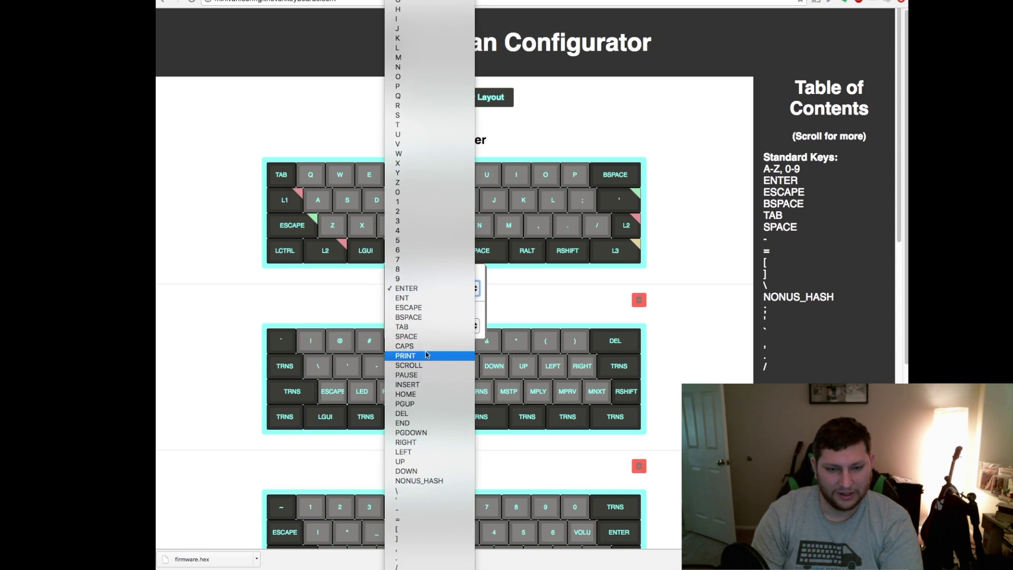
pyautogui.press('Escape')
pyautogui.click(466, 259)
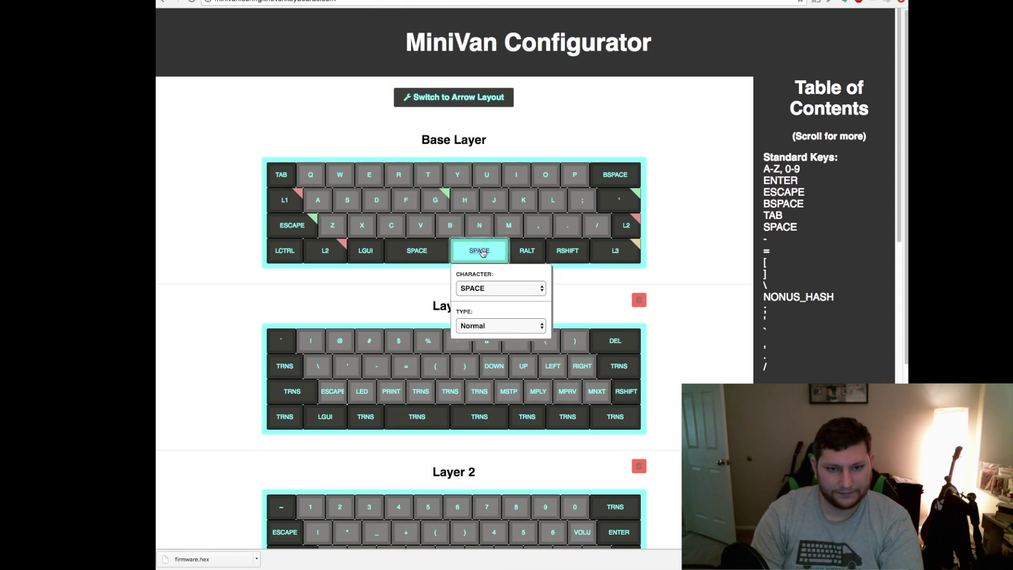
pyautogui.click(490, 287)
pyautogui.click(472, 240)
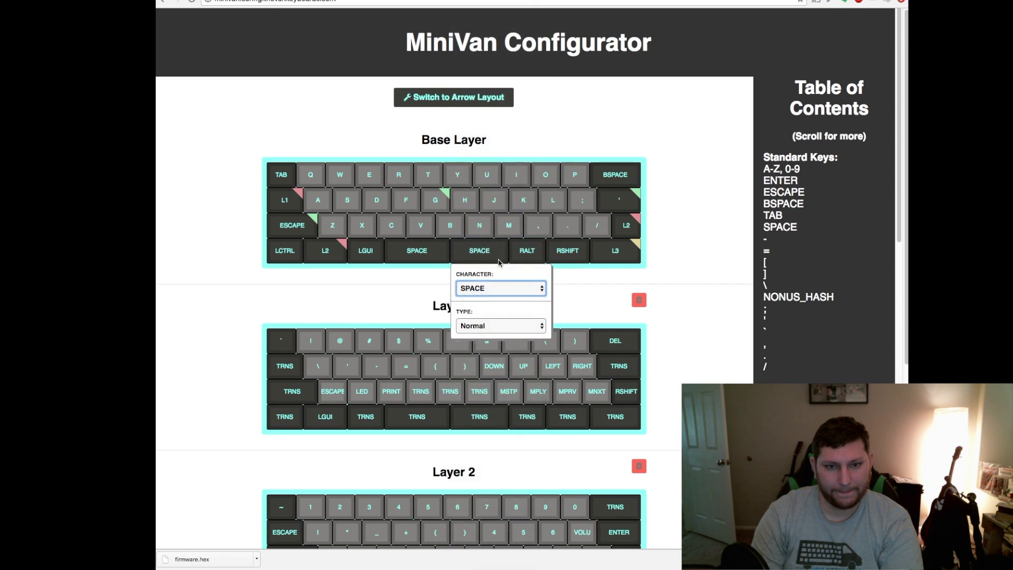
pyautogui.scroll(-3, 506, 264)
pyautogui.click(510, 272)
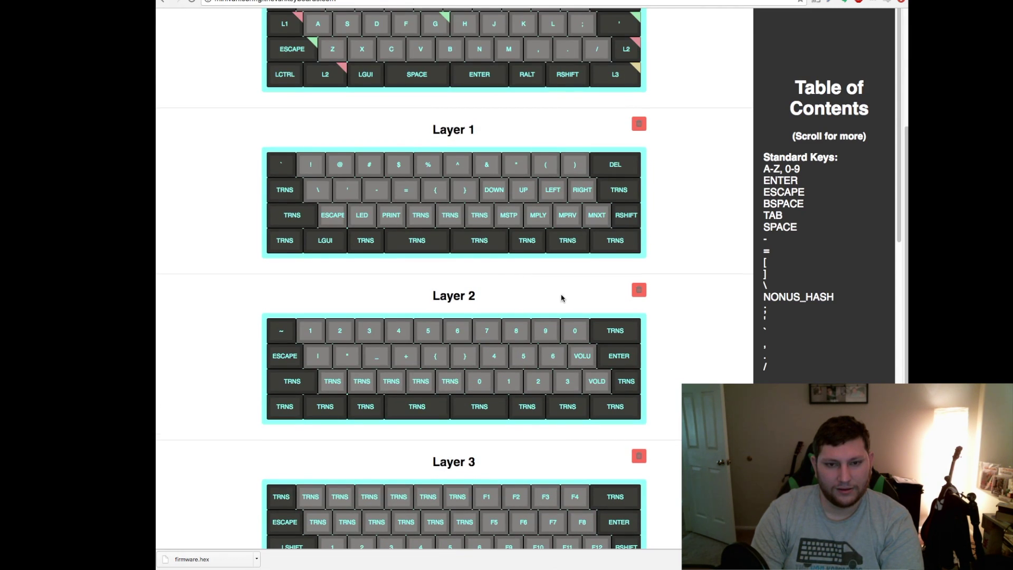
pyautogui.scroll(-2, 560, 293)
pyautogui.scroll(-1, 556, 300)
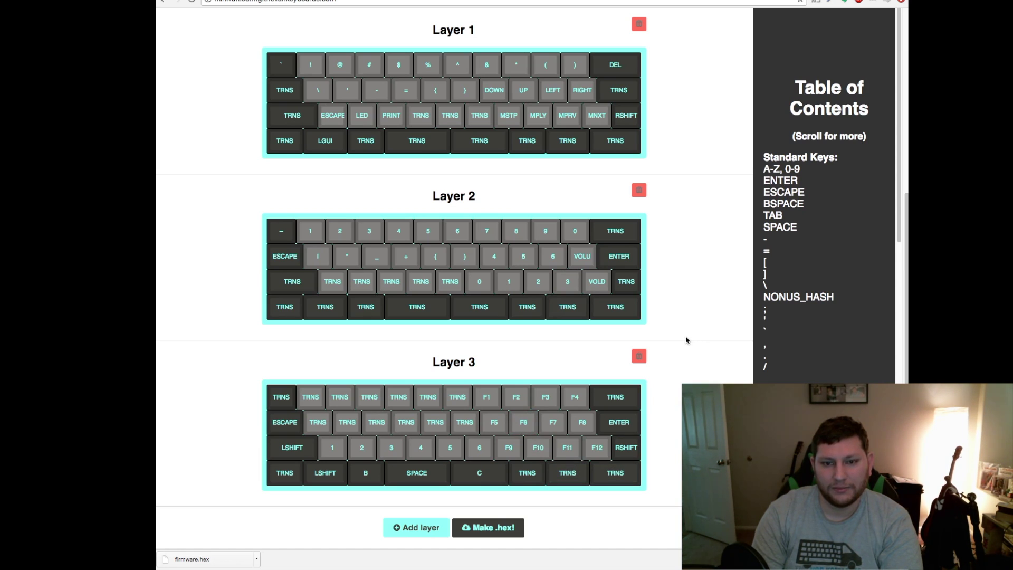
pyautogui.click(441, 317)
pyautogui.click(435, 257)
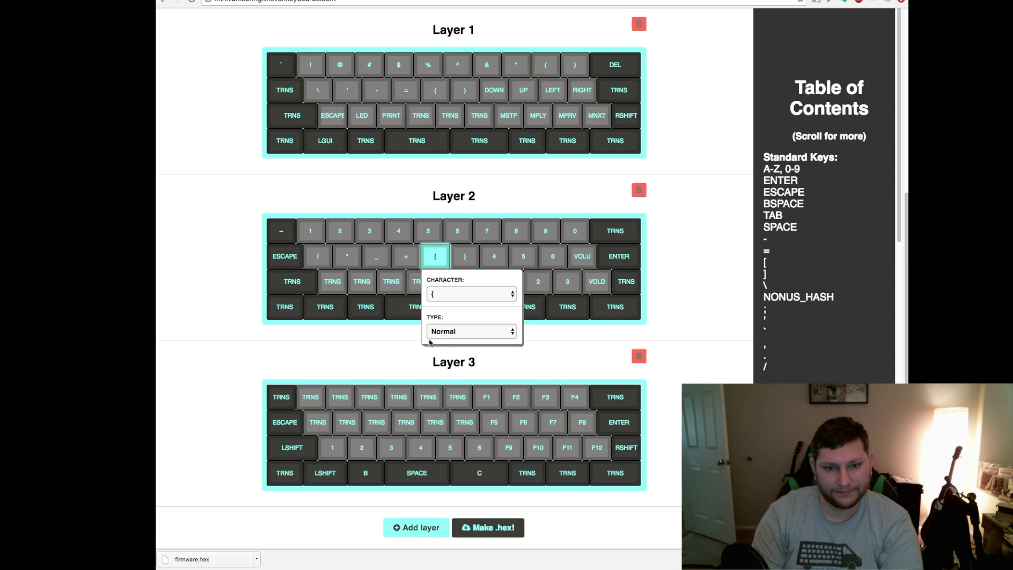
pyautogui.click(361, 348)
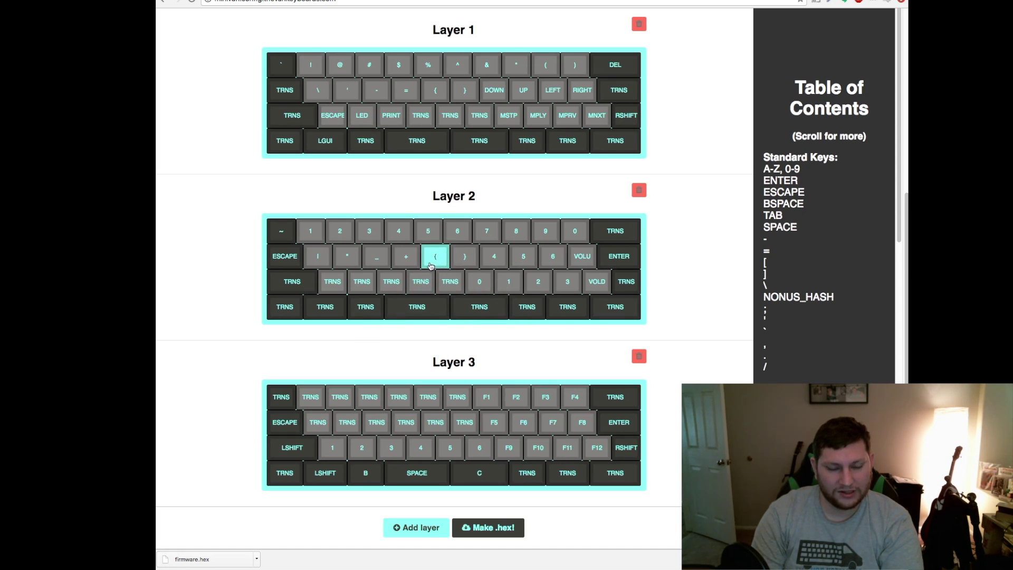
pyautogui.scroll(5, 362, 264)
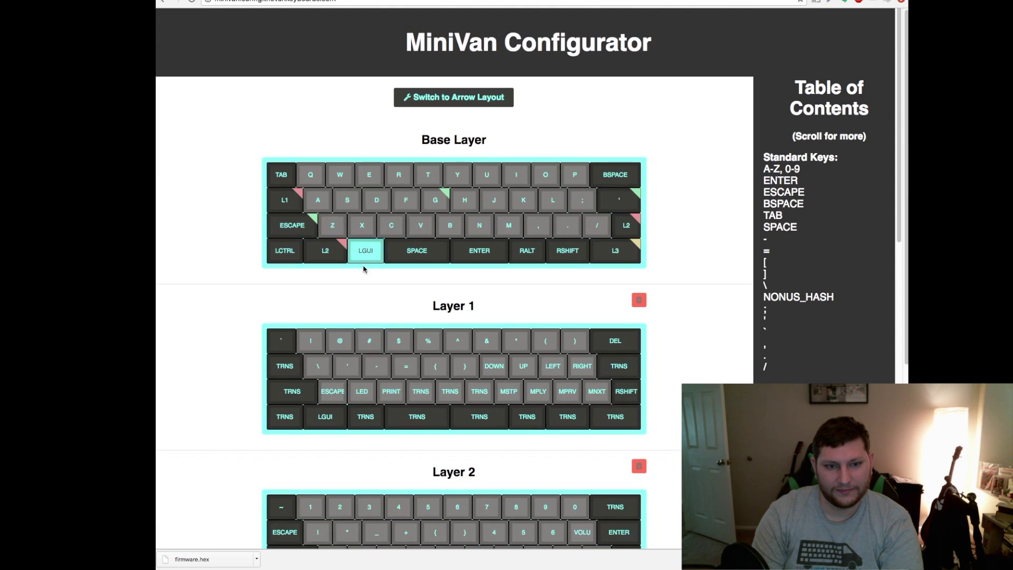
pyautogui.click(309, 346)
pyautogui.click(340, 378)
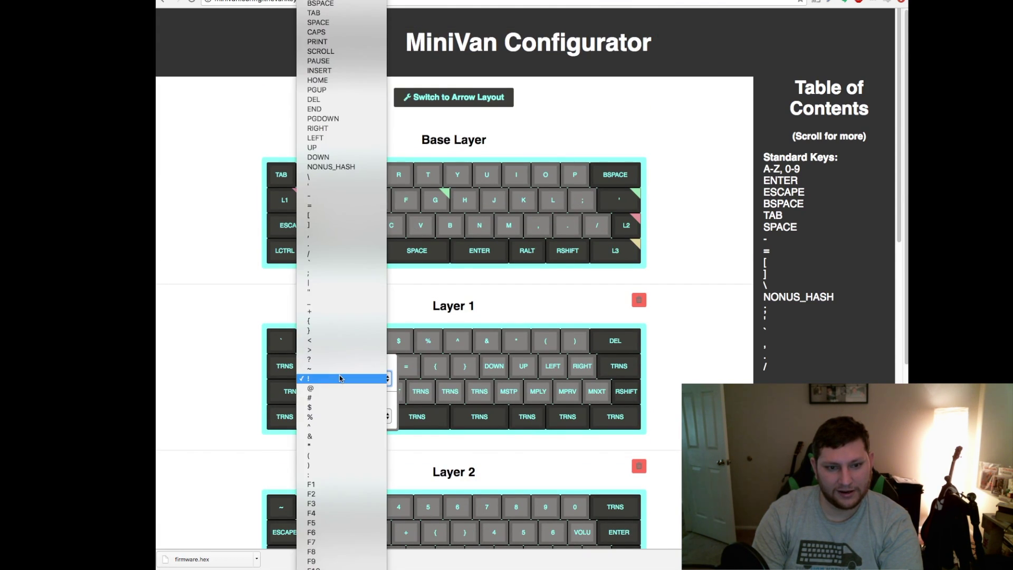
pyautogui.click(339, 375)
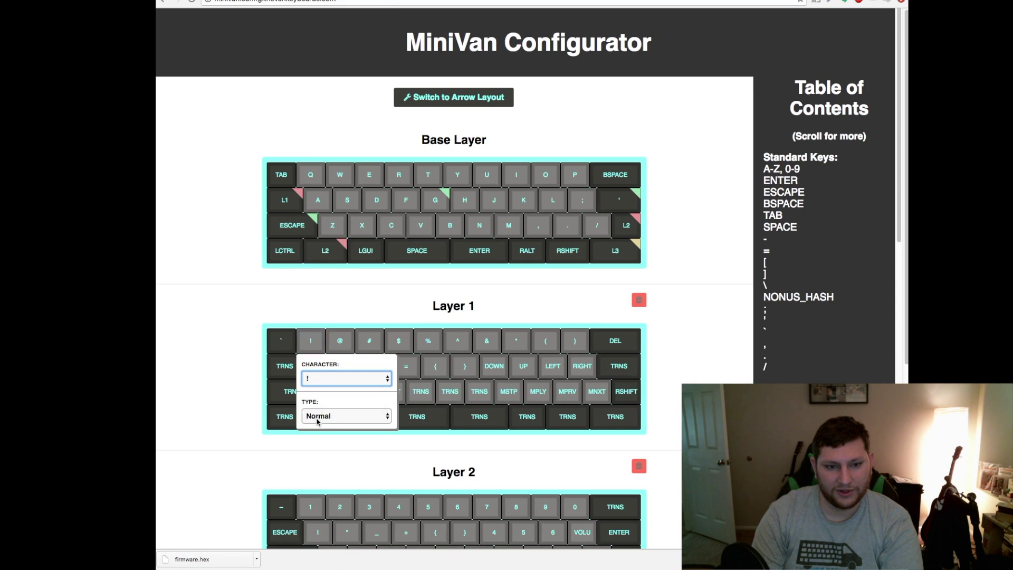
pyautogui.click(339, 342)
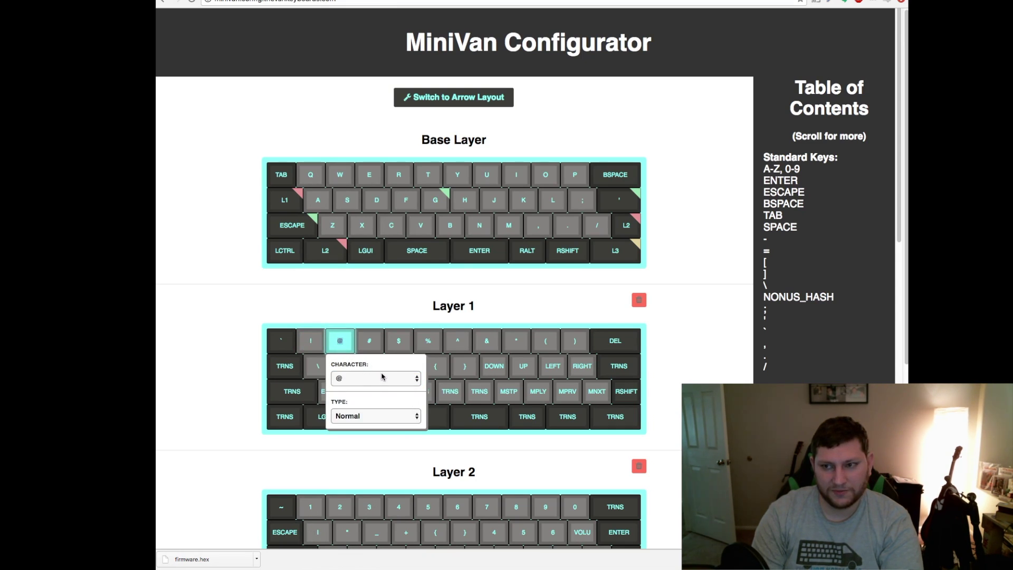
pyautogui.click(372, 342)
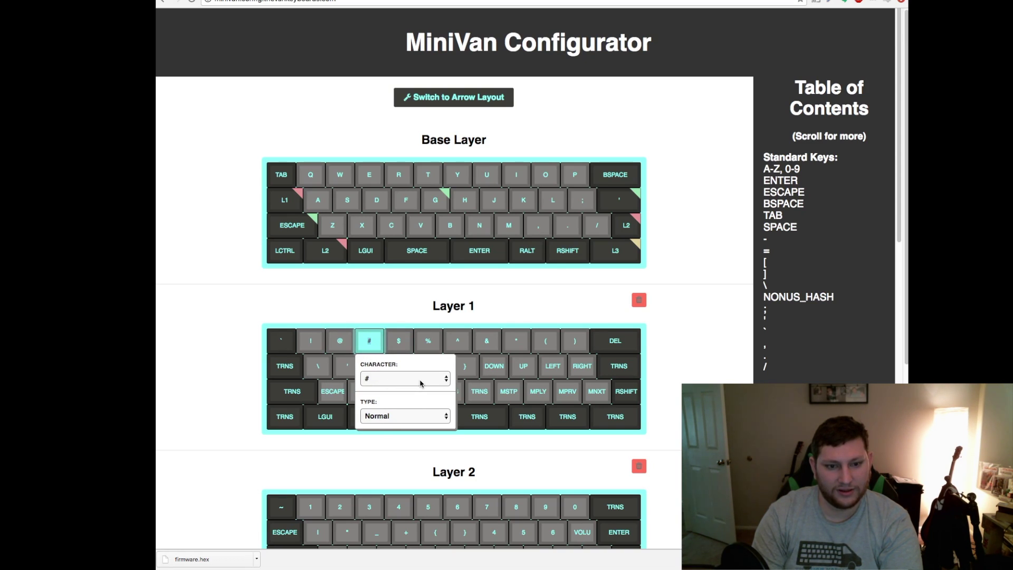
pyautogui.click(399, 345)
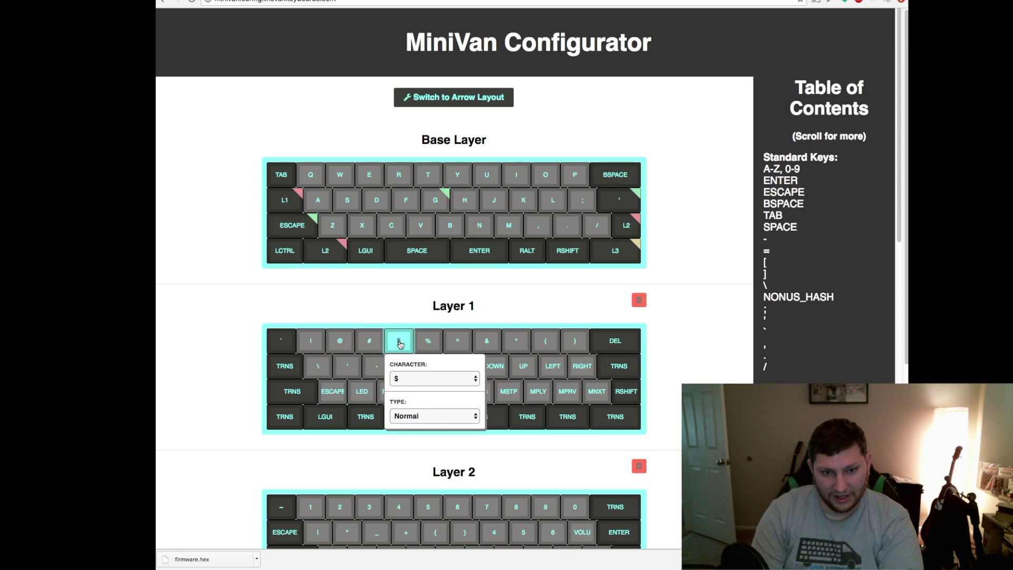
pyautogui.click(427, 348)
pyautogui.click(457, 344)
pyautogui.click(486, 344)
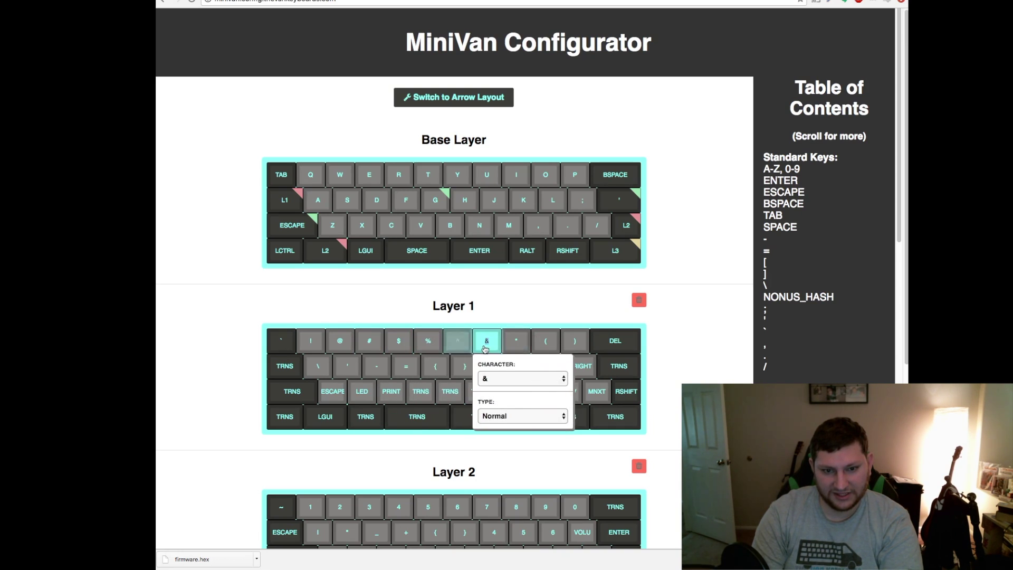
pyautogui.click(516, 344)
pyautogui.click(546, 343)
pyautogui.click(575, 342)
pyautogui.click(691, 330)
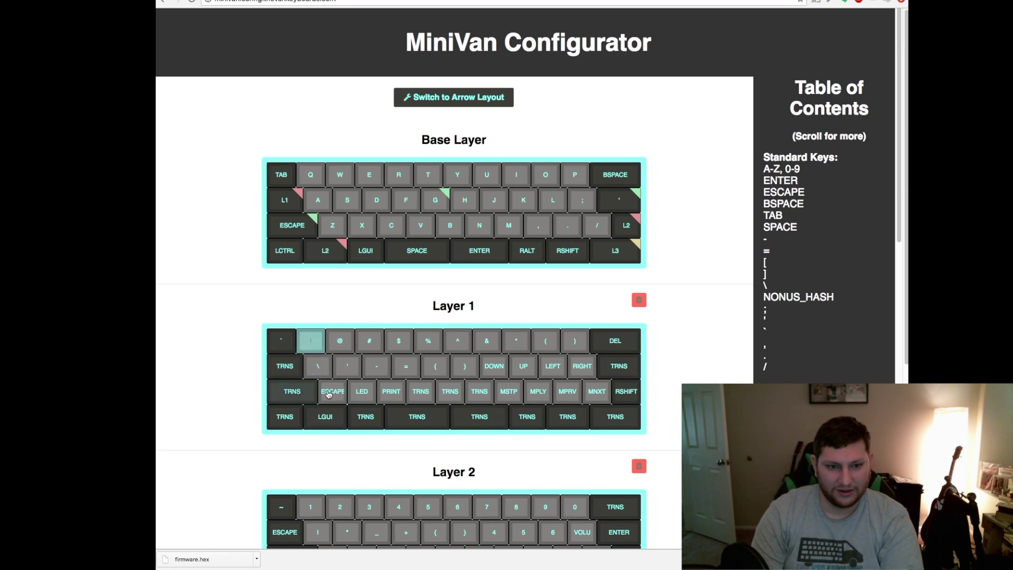
pyautogui.scroll(-5, 328, 394)
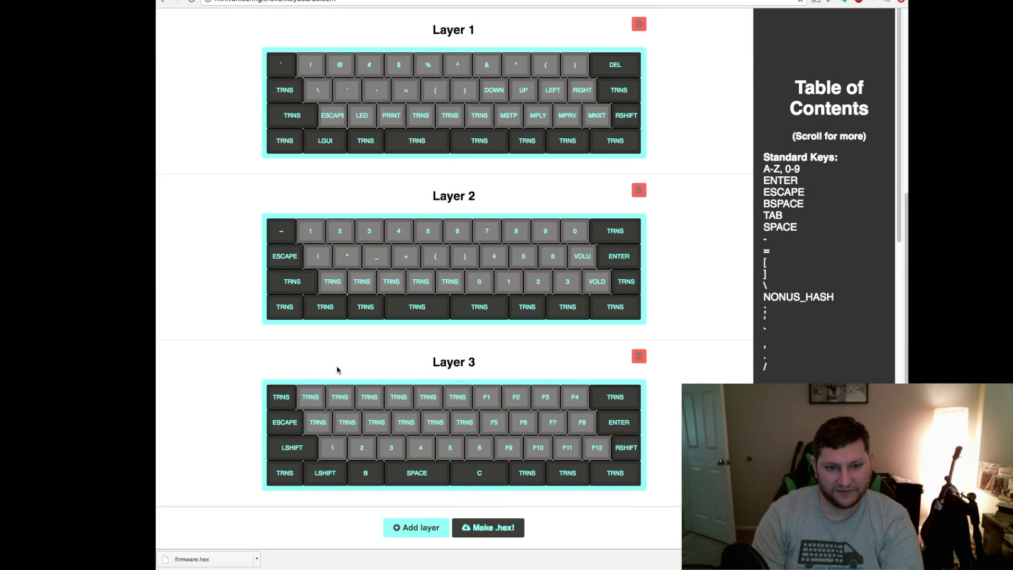
# - Download the tv44 .hex firmware with Make .hex!, then load thevankeyboards.com in a new tab
pyautogui.click(502, 533)
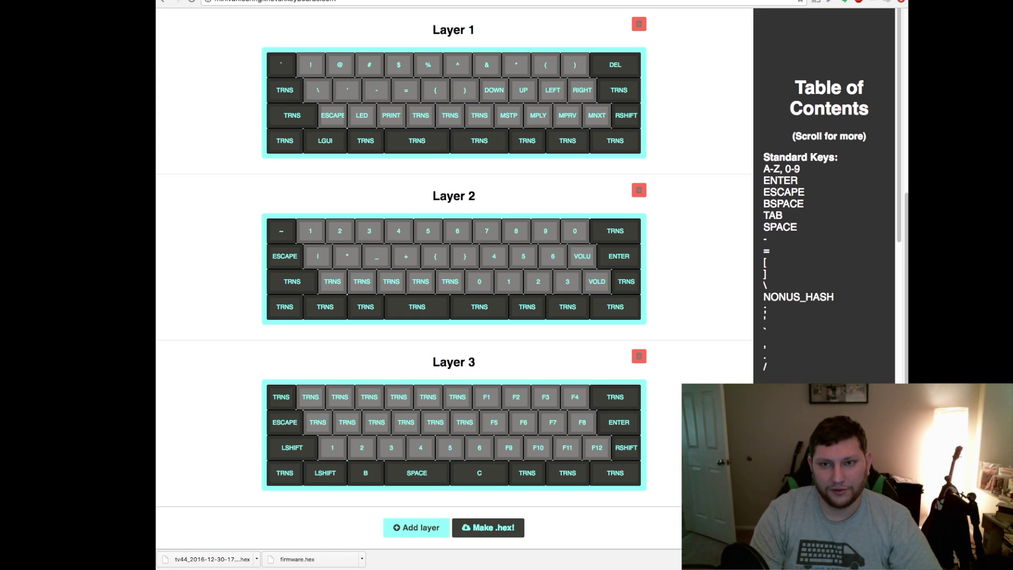
pyautogui.press('super+t')
pyautogui.write('thev')
pyautogui.press('Return')
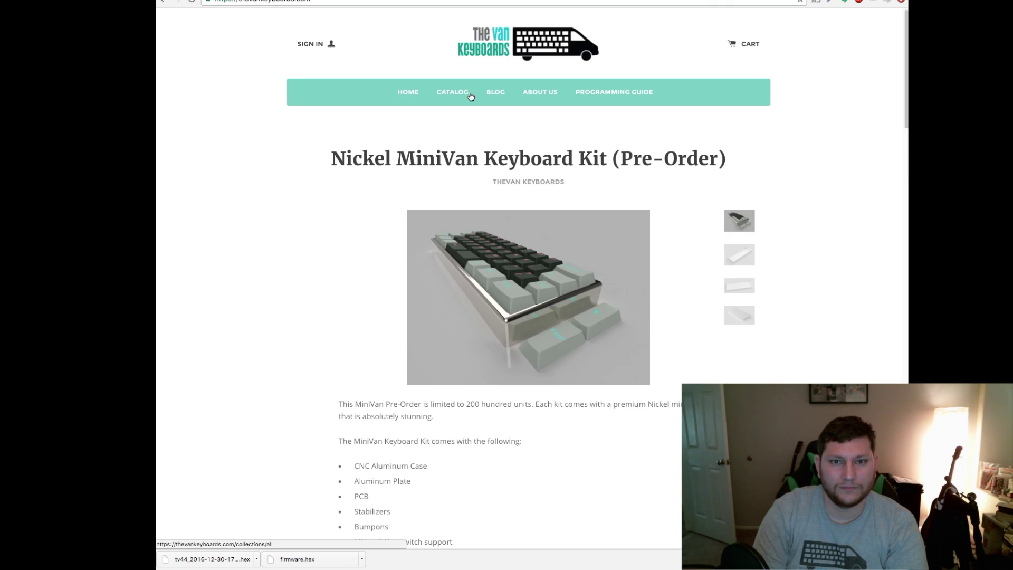
# - Open the Programming Guide and scroll to the Stage 2 - Flash Keyboard bootloader instructions
pyautogui.click(592, 99)
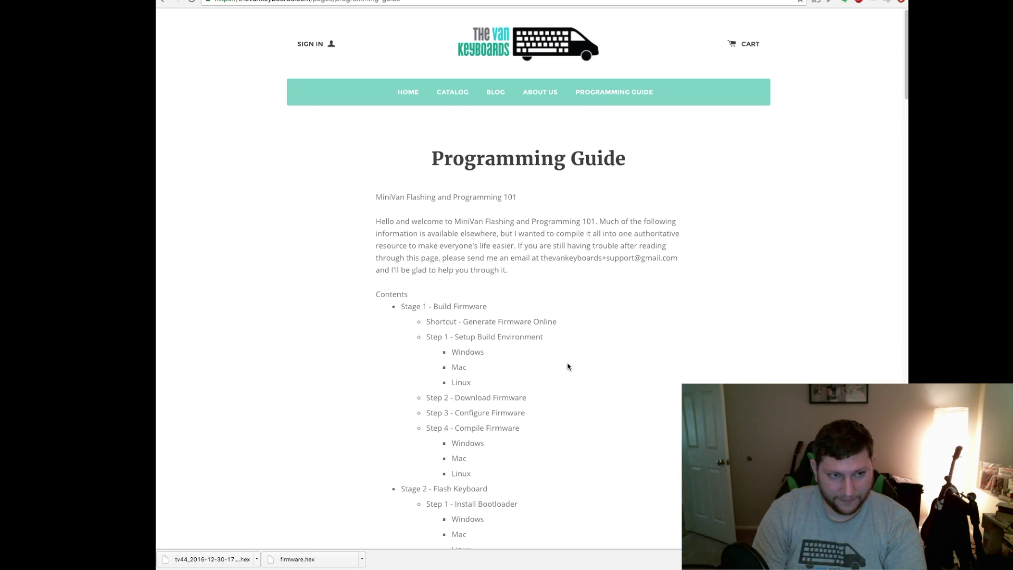
pyautogui.scroll(-4, 554, 243)
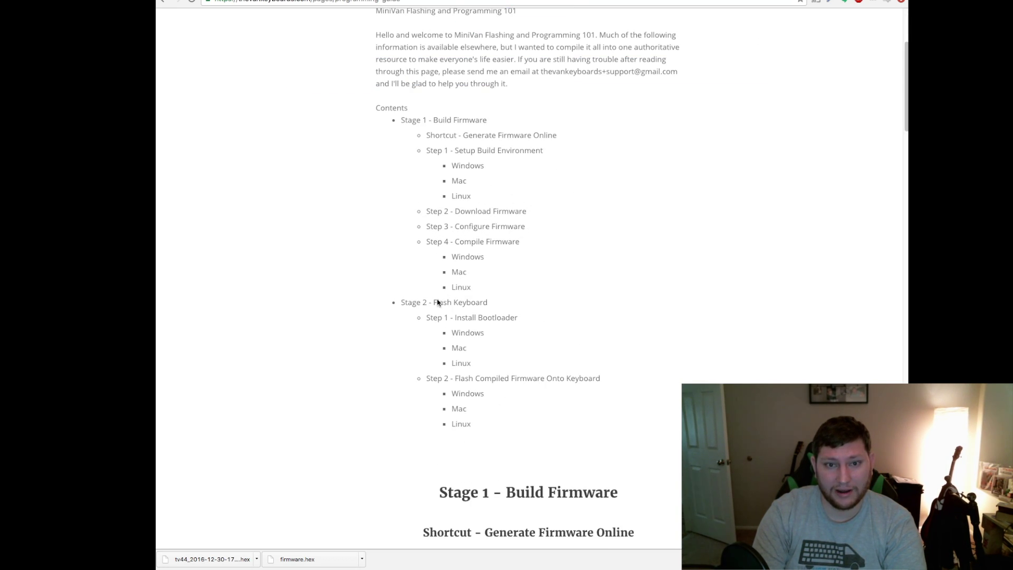
pyautogui.moveTo(399, 301); pyautogui.dragTo(541, 424)
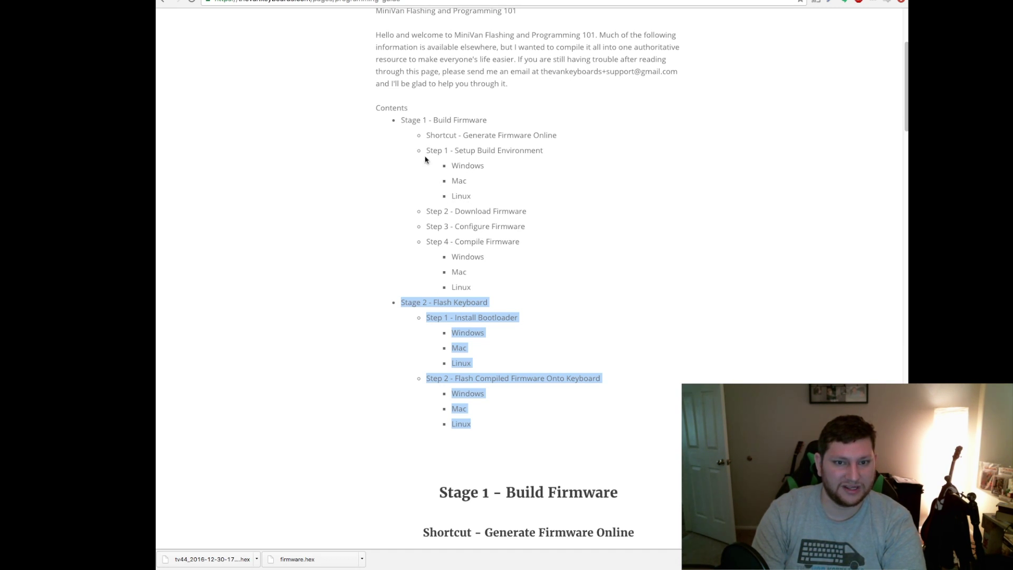
pyautogui.moveTo(424, 151); pyautogui.dragTo(563, 284)
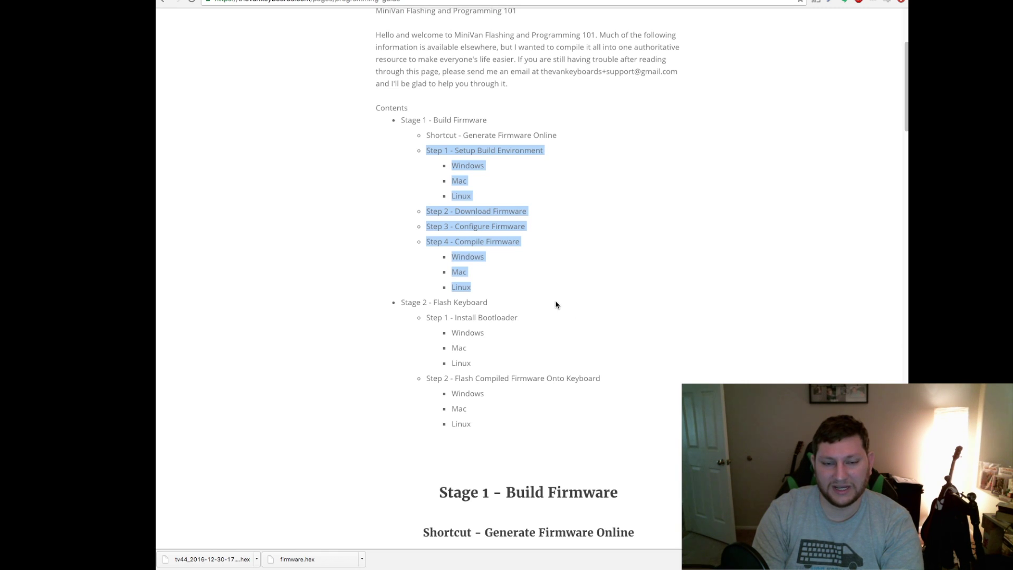
pyautogui.scroll(-3, 554, 302)
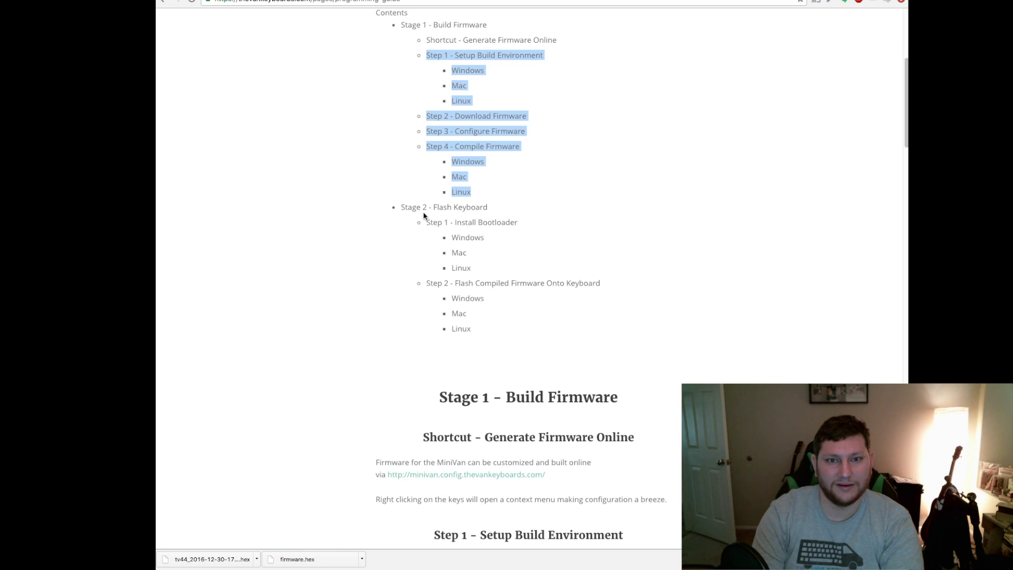
pyautogui.click(406, 220)
pyautogui.moveTo(404, 206); pyautogui.dragTo(511, 330)
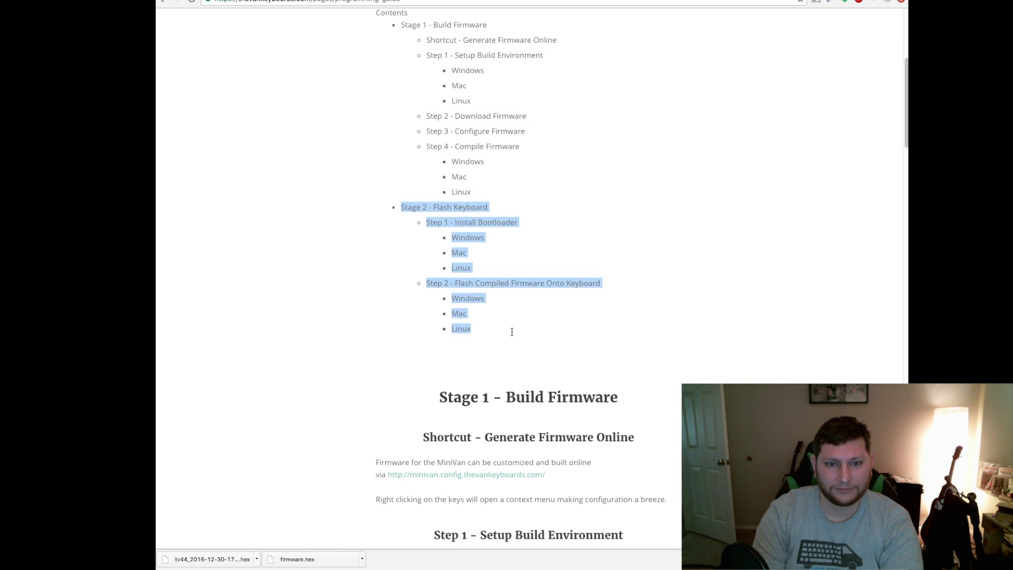
pyautogui.scroll(-15, 430, 193)
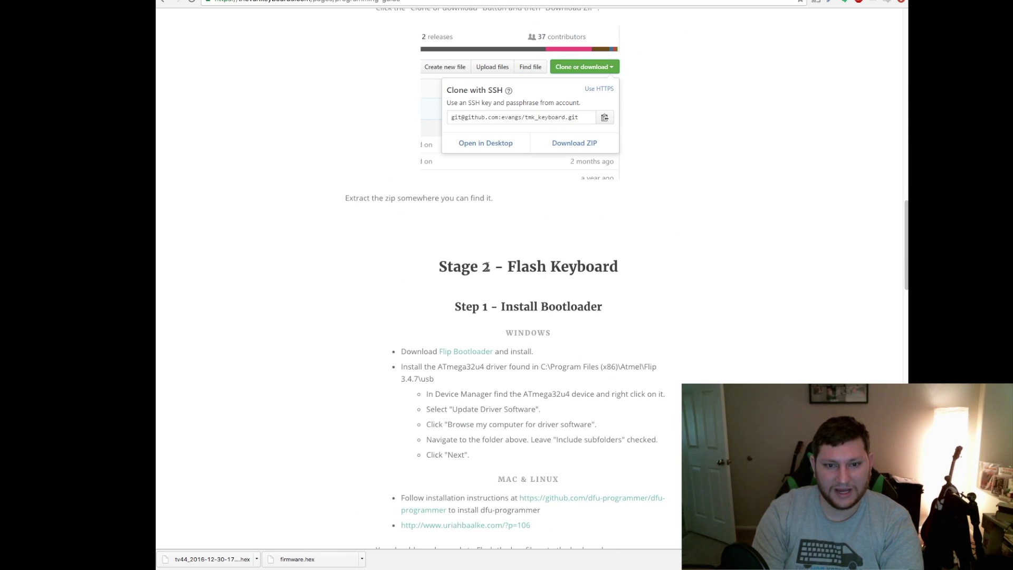
# - Scroll past the Windows Flip steps and highlight the Mac & Linux dfu-programmer commands
pyautogui.scroll(-2, 485, 281)
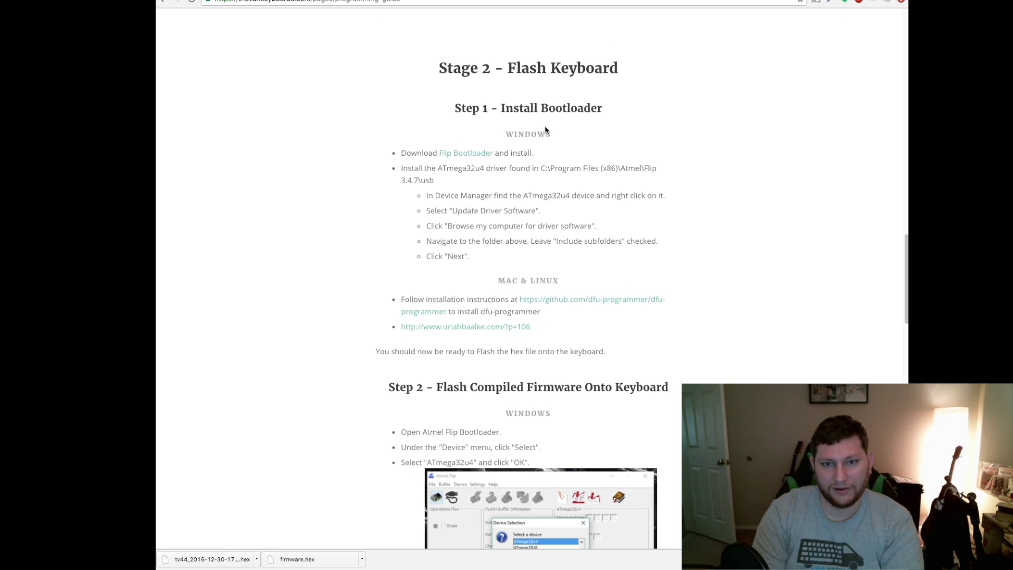
pyautogui.scroll(-1, 547, 142)
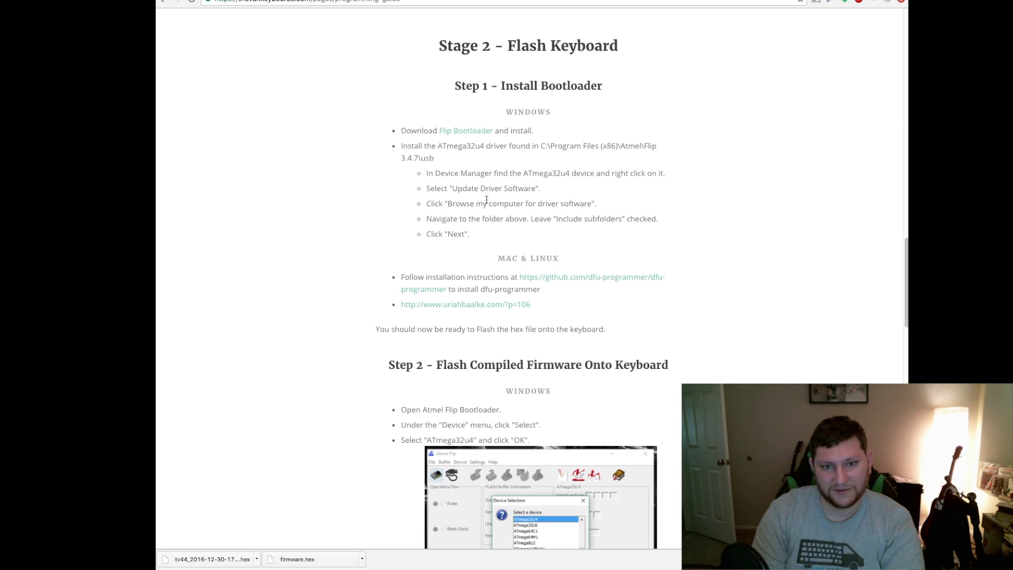
pyautogui.scroll(-1, 486, 200)
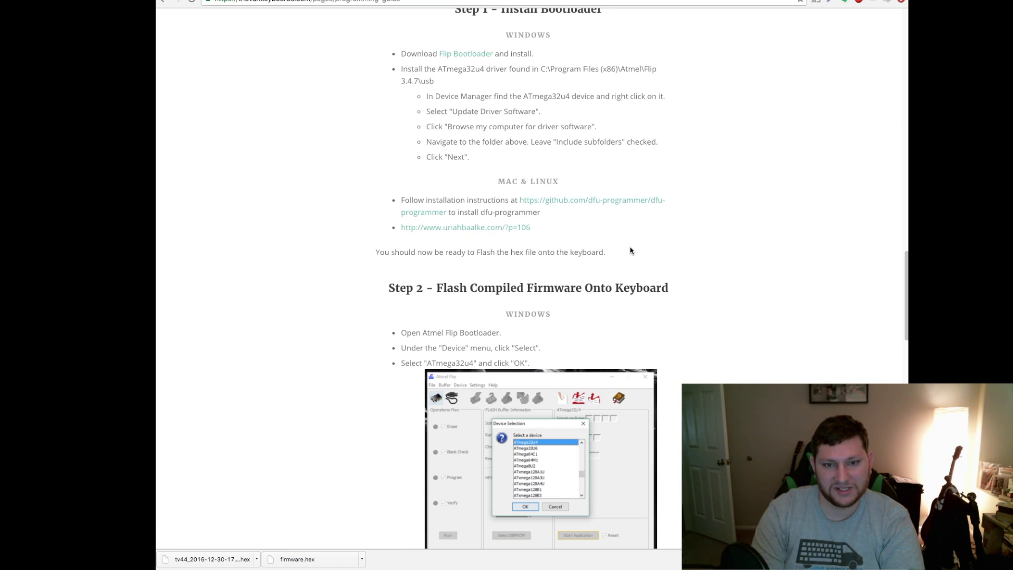
pyautogui.scroll(-1, 629, 243)
pyautogui.scroll(-4, 629, 244)
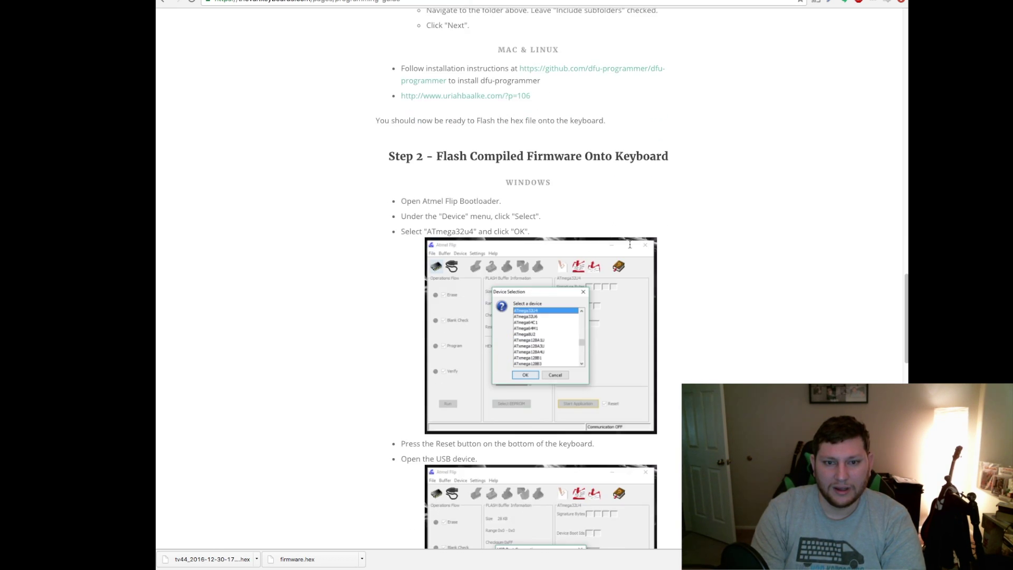
pyautogui.scroll(-5, 629, 243)
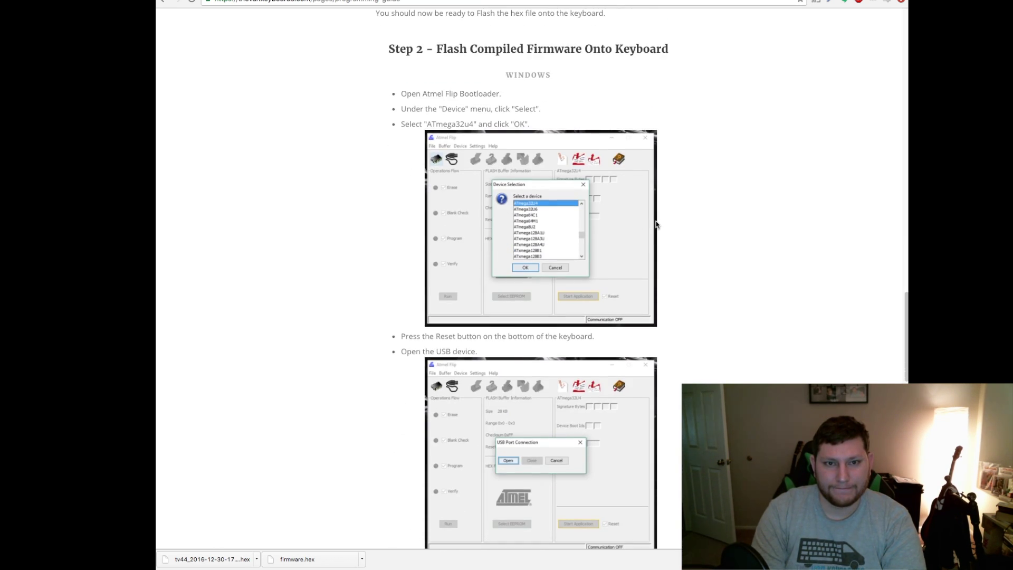
pyautogui.scroll(-12, 660, 211)
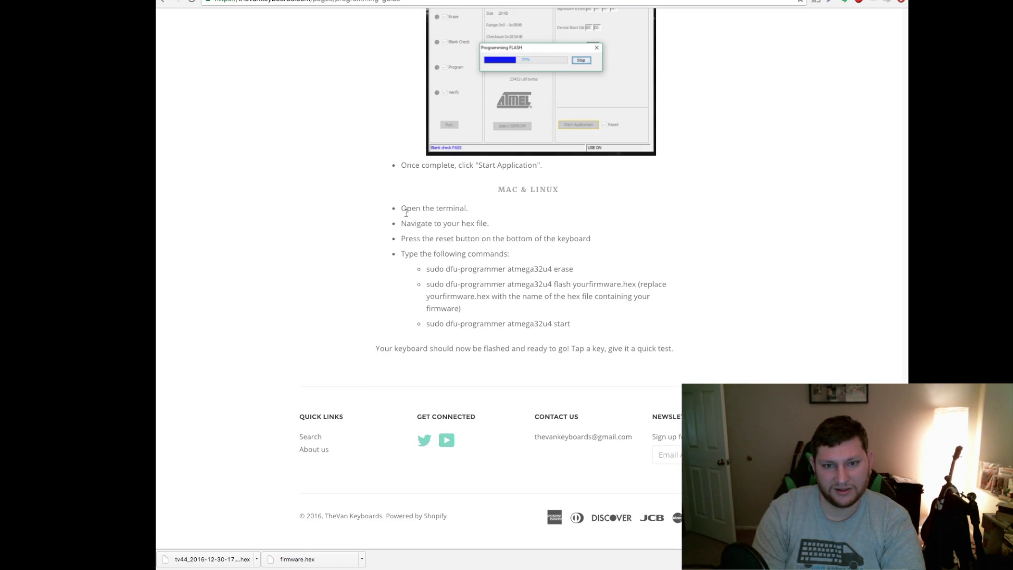
pyautogui.moveTo(400, 211); pyautogui.dragTo(635, 318)
pyautogui.click(643, 319)
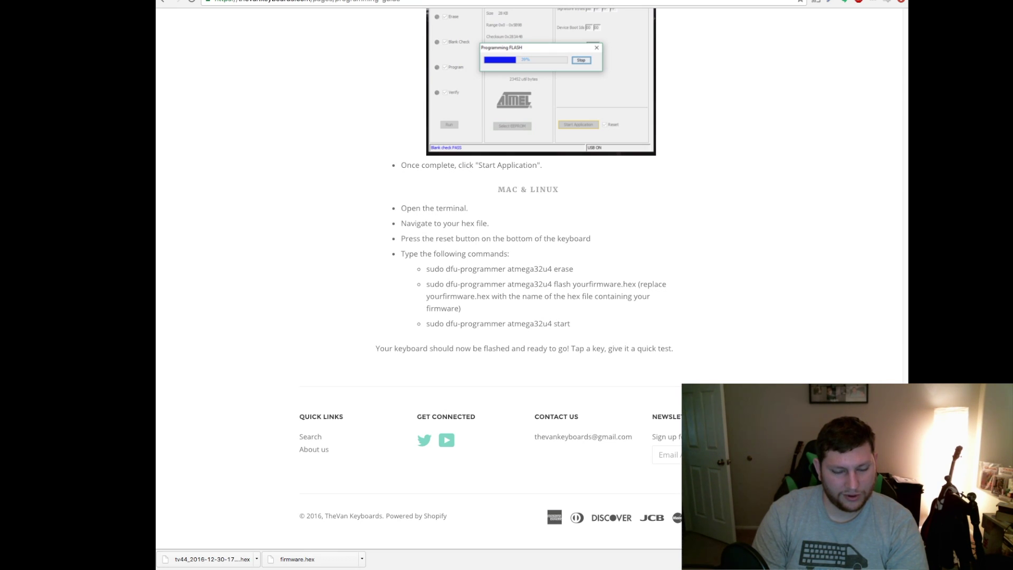
pyautogui.hotkey('ctrl', 'Left')
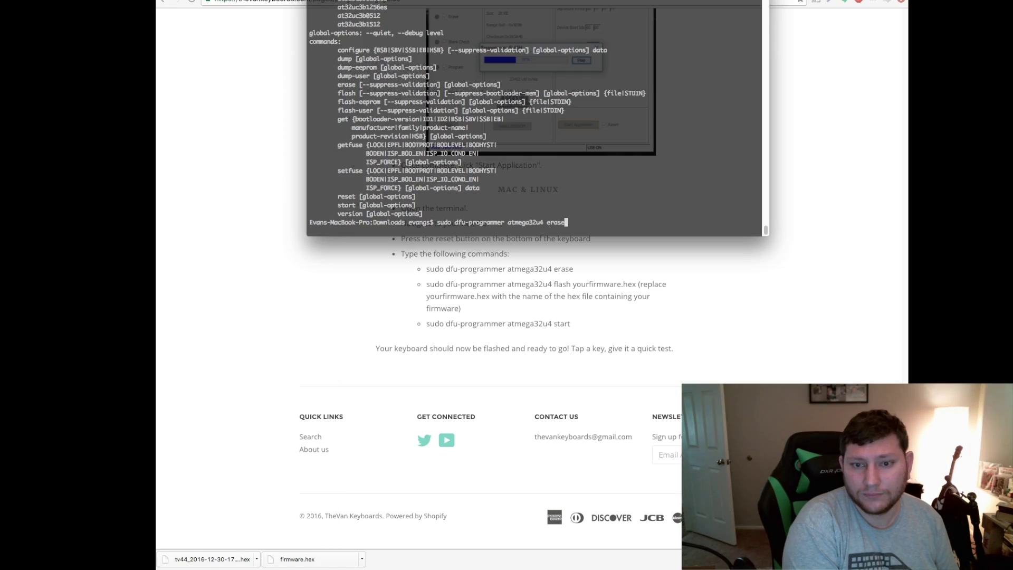
pyautogui.press('Return')
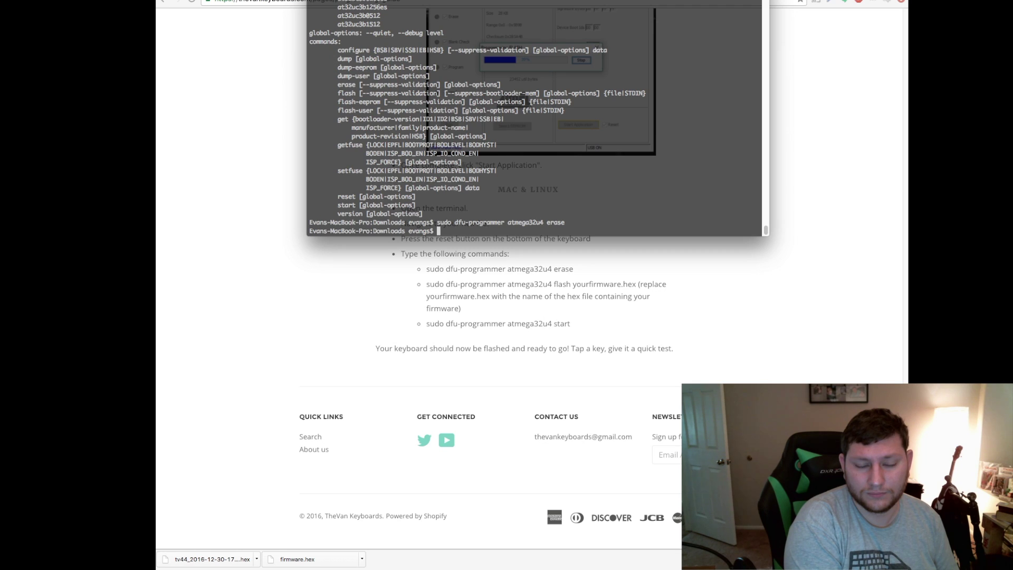
pyautogui.press('Up')
pyautogui.press('BackSpace')
pyautogui.press('BackSpace')
pyautogui.press('BackSpace')
pyautogui.press('BackSpace')
pyautogui.press('BackSpace')
pyautogui.press('BackSpace')
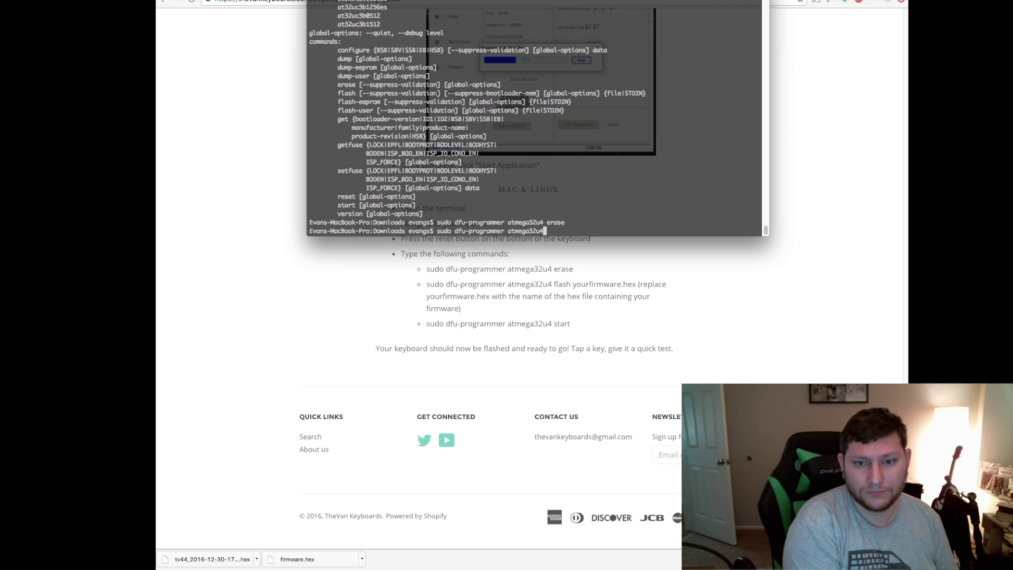
pyautogui.write('flash ')
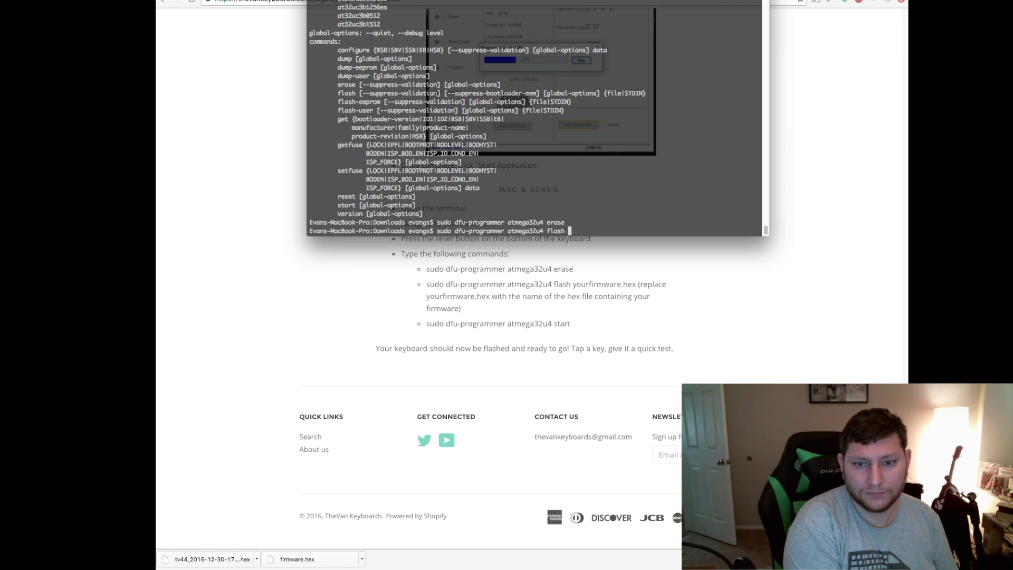
pyautogui.write('tv44_')
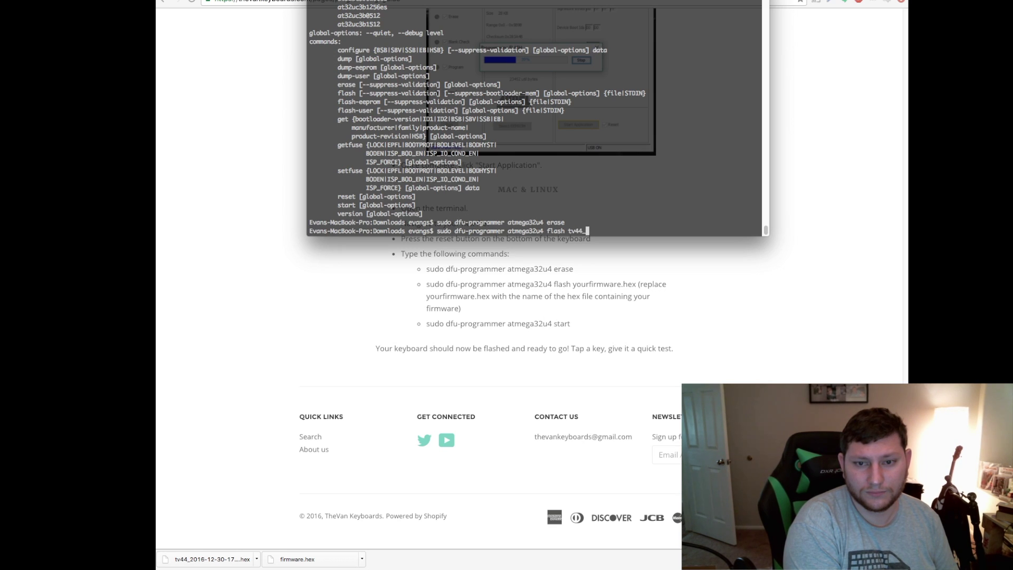
pyautogui.write('2016-12-30')
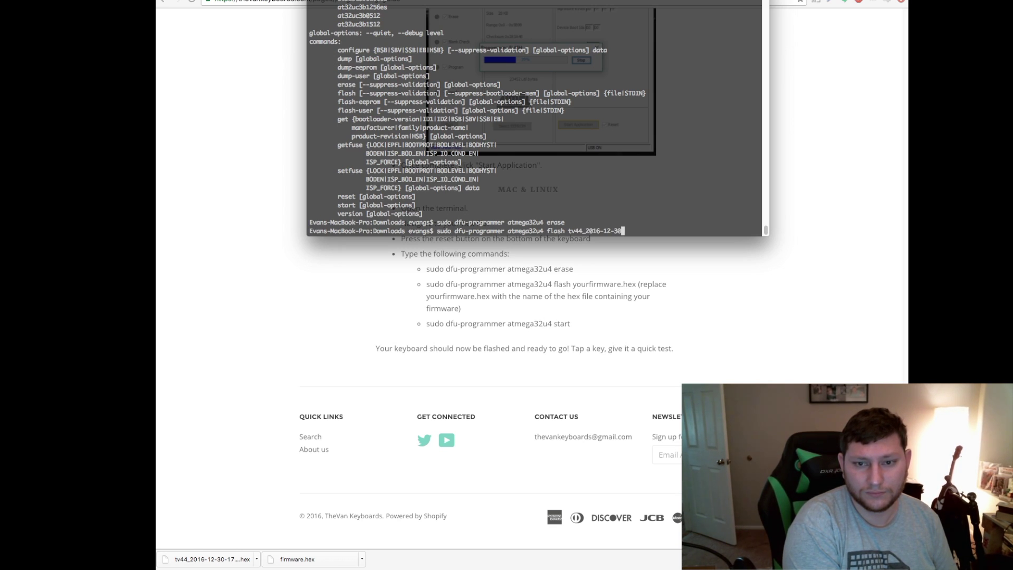
pyautogui.press('Tab')
pyautogui.press('Return')
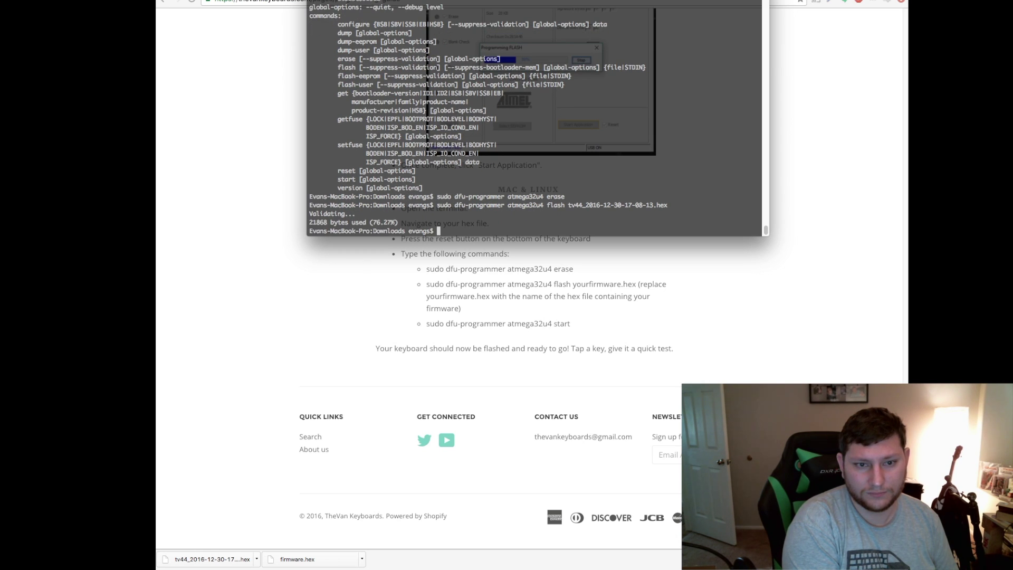
# - Run dfu-programmer start to launch the new firmware, then test-type and clear characters
pyautogui.press('Up')
pyautogui.press('BackSpace')
pyautogui.press('BackSpace')
pyautogui.press('BackSpace')
pyautogui.press('BackSpace')
pyautogui.press('BackSpace')
pyautogui.press('BackSpace')
pyautogui.press('BackSpace')
pyautogui.press('BackSpace')
pyautogui.press('BackSpace')
pyautogui.press('BackSpace')
pyautogui.press('BackSpace')
pyautogui.press('BackSpace')
pyautogui.press('BackSpace')
pyautogui.press('BackSpace')
pyautogui.press('BackSpace')
pyautogui.press('BackSpace')
pyautogui.press('BackSpace')
pyautogui.press('BackSpace')
pyautogui.press('BackSpace')
pyautogui.press('BackSpace')
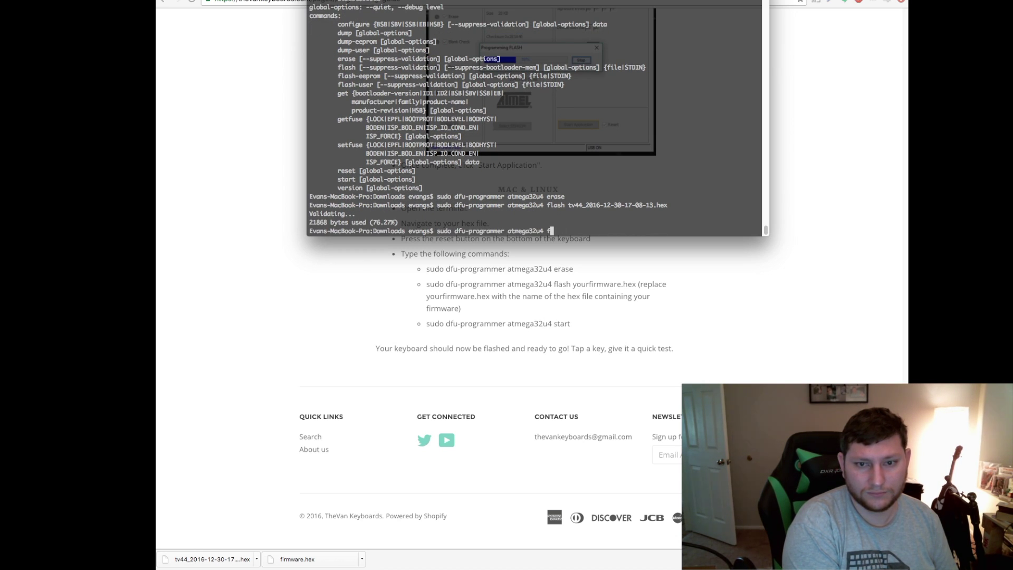
pyautogui.write('start')
pyautogui.press('Return')
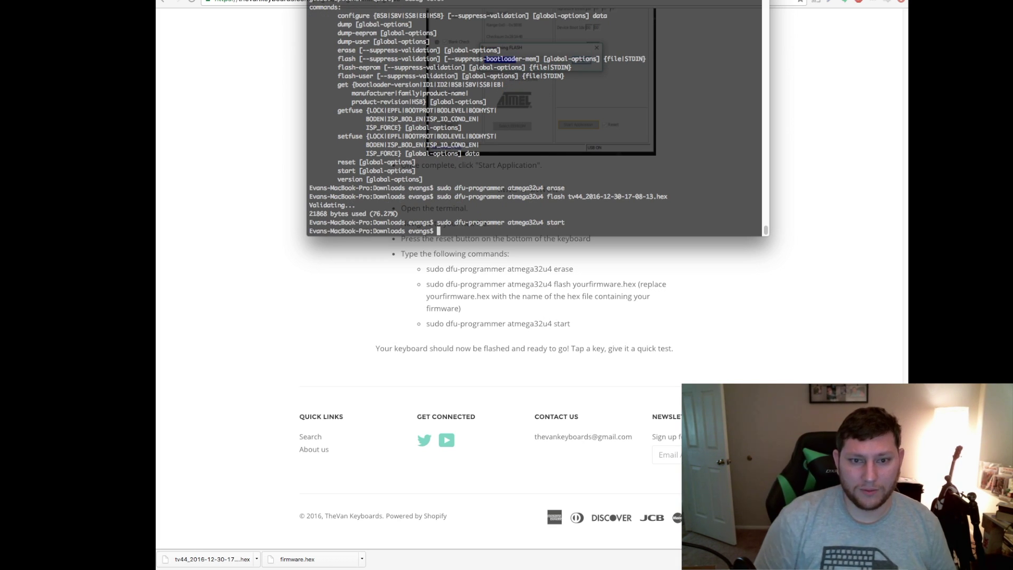
pyautogui.write('kjasdklfjkl')
pyautogui.press('BackSpace')
pyautogui.press('BackSpace')
pyautogui.press('BackSpace')
pyautogui.press('BackSpace')
pyautogui.press('BackSpace')
pyautogui.press('BackSpace')
pyautogui.press('BackSpace')
pyautogui.press('BackSpace')
pyautogui.press('BackSpace')
pyautogui.press('BackSpace')
pyautogui.press('BackSpace')
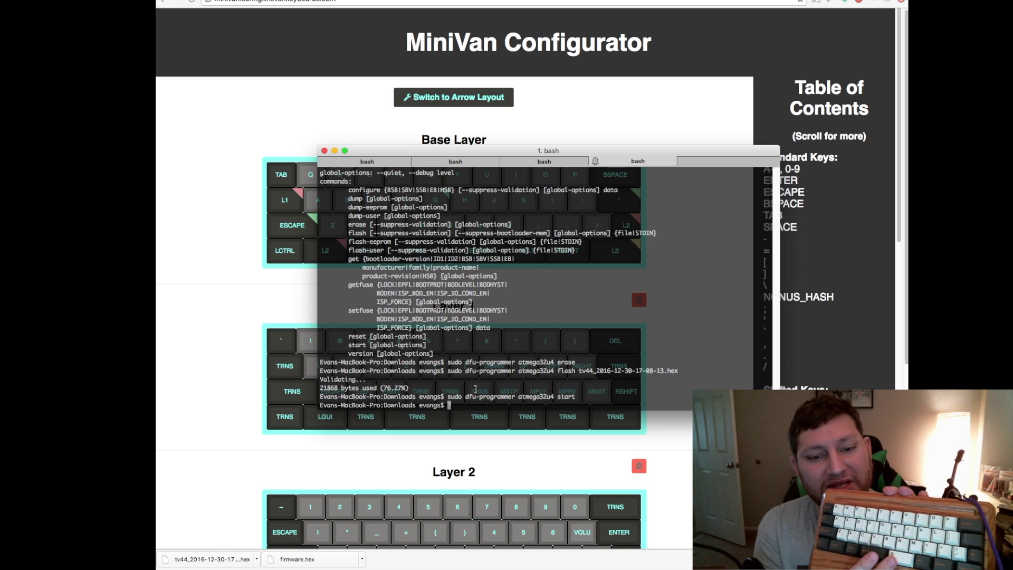
# - Add an empty prompt line in Terminal to test the flashed keyboard
pyautogui.press('Return')
pyautogui.press('Return')
pyautogui.press('Return')
pyautogui.press('Return')
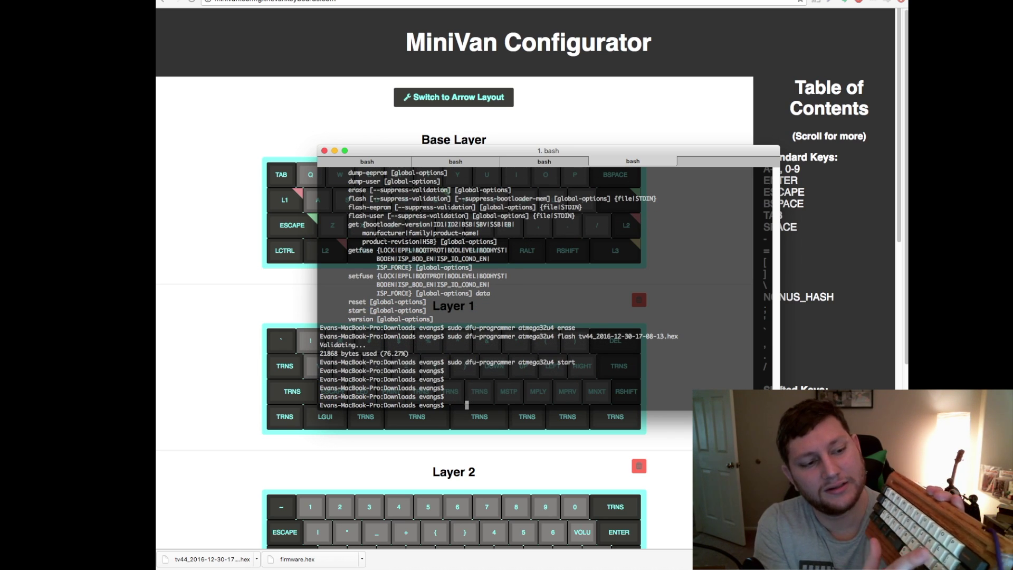
pyautogui.press('BackSpace')
pyautogui.press('BackSpace')
pyautogui.press('BackSpace')
pyautogui.press('BackSpace')
pyautogui.press('BackSpace')
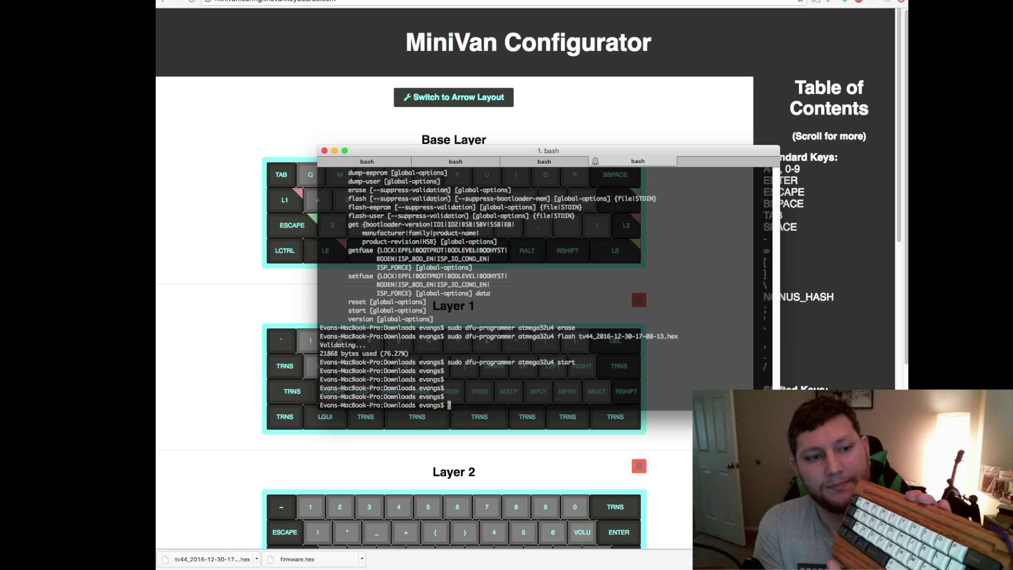